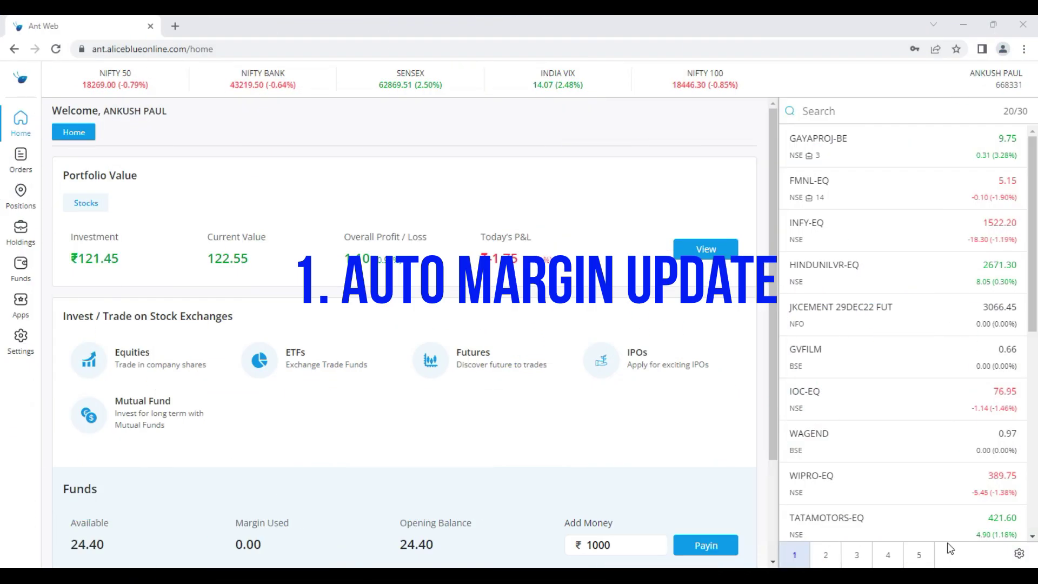
# Check the margin required to buy HINDUNILVR-EQ for quantities of 10 and 50, and close the order form without ordering
pyautogui.moveTo(809, 286)
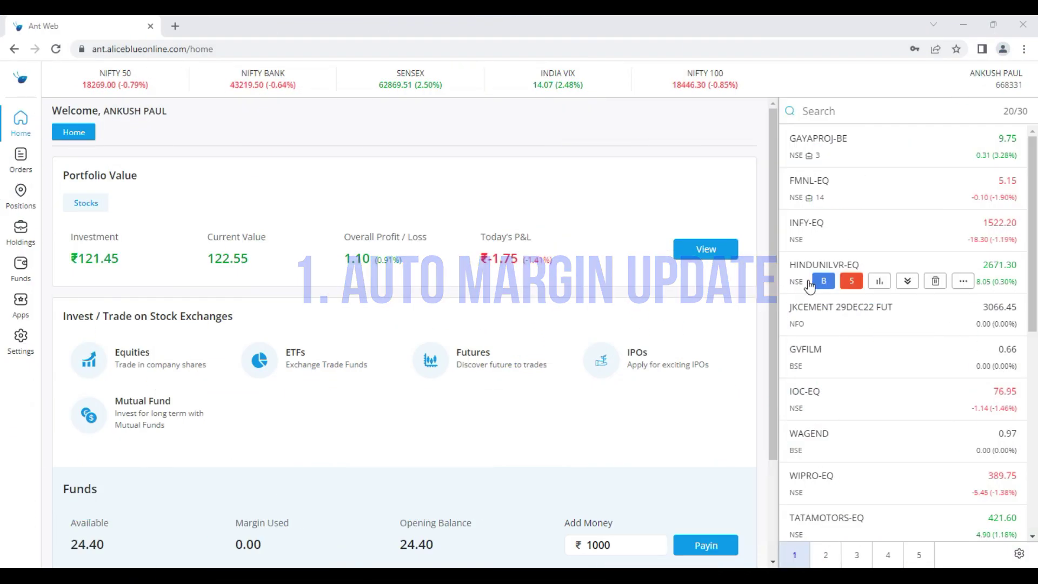
pyautogui.click(824, 282)
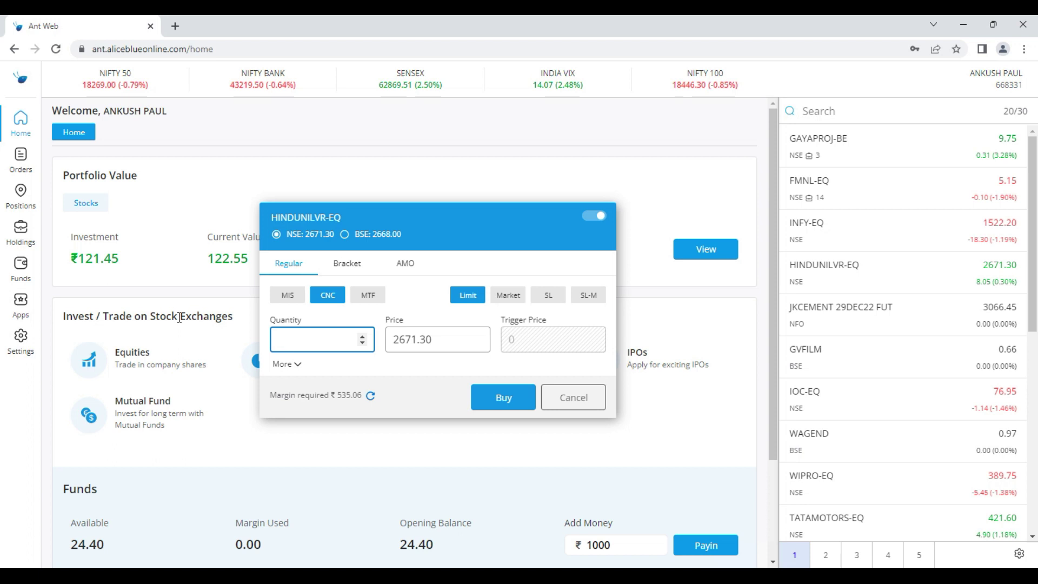
pyautogui.write('10')
pyautogui.press('BackSpace')
pyautogui.press('BackSpace')
pyautogui.write('50')
pyautogui.press('Escape')
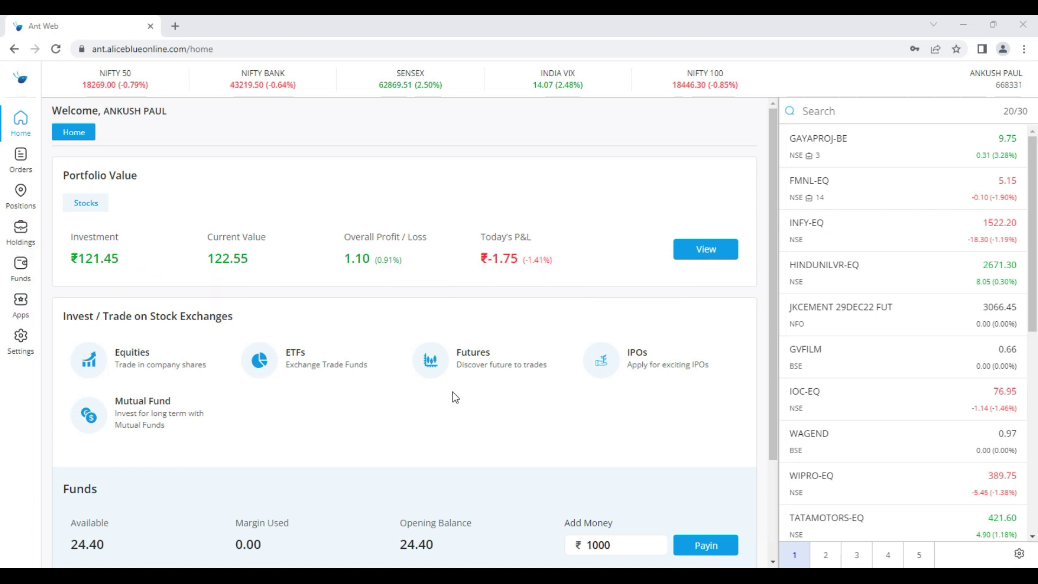
# Open the price chart of BANKNIFTY 29DEC22 FUT from the watchlist
pyautogui.scroll(-5, 865, 373)
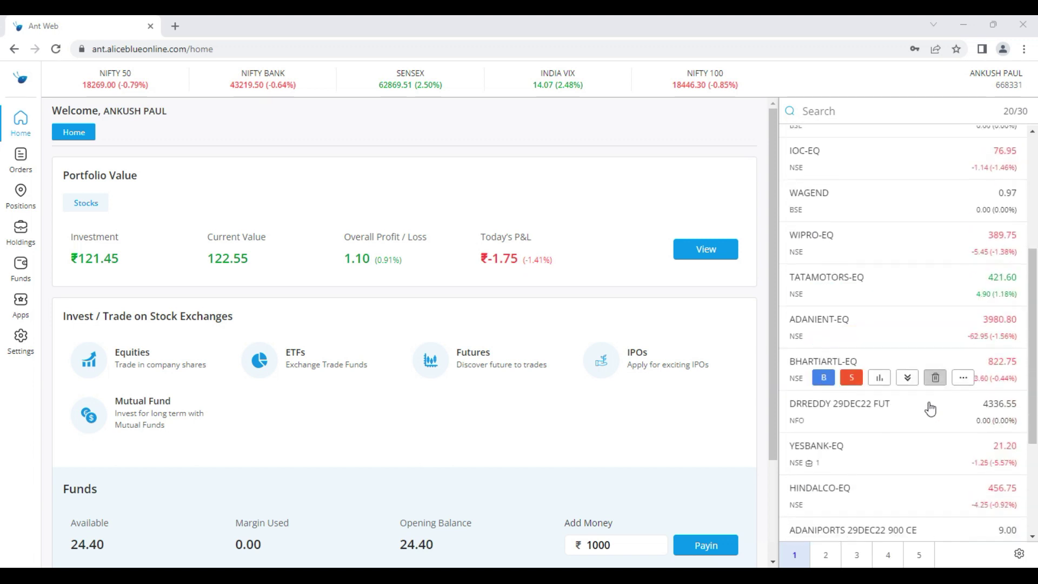
pyautogui.scroll(-3, 847, 378)
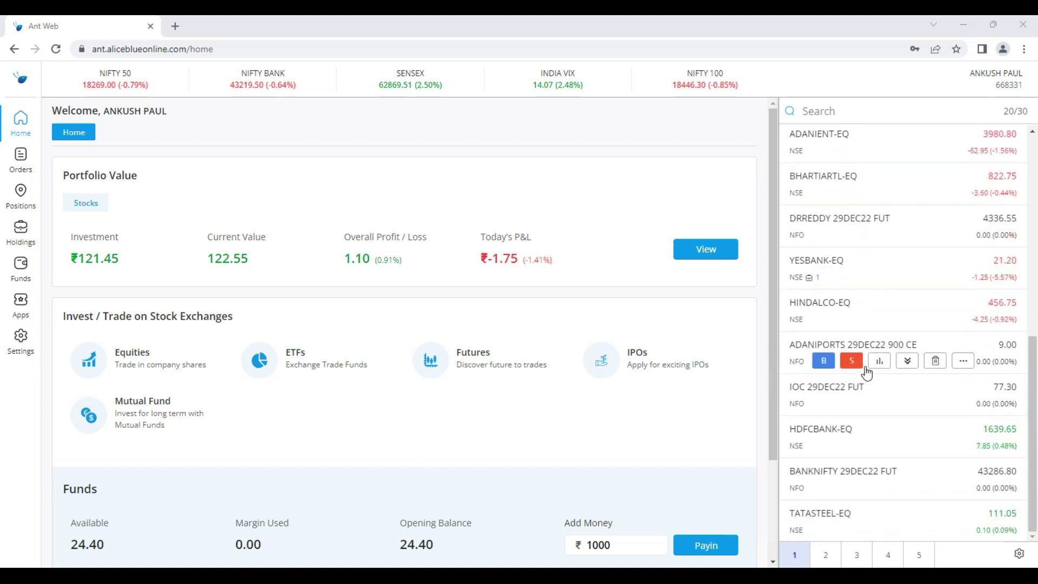
pyautogui.click(879, 488)
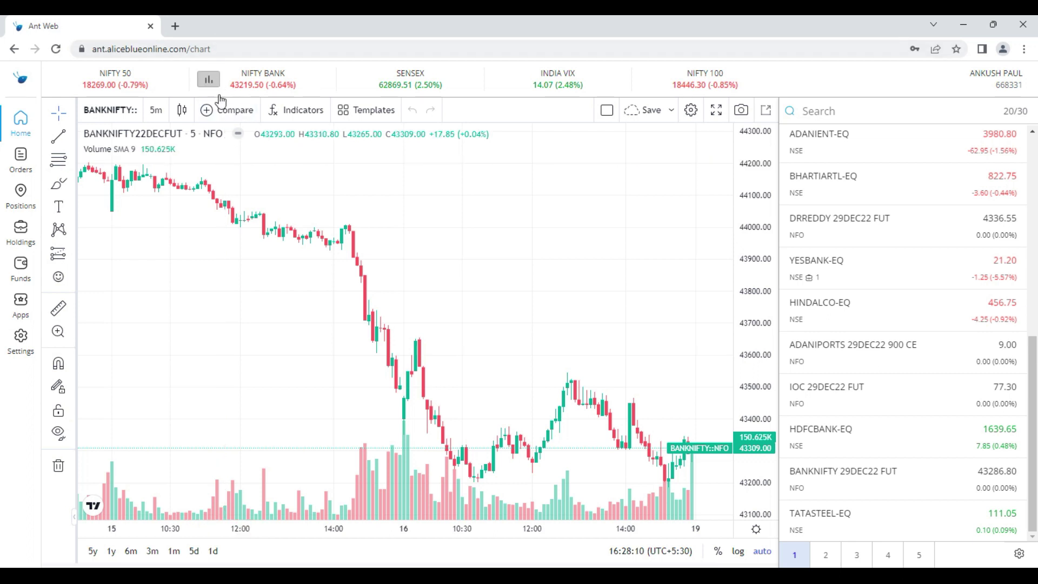
# Overlay HDFC BANK LTD from NSE on the BANKNIFTY chart as a comparison symbol and set the chart style to Line
pyautogui.click(233, 112)
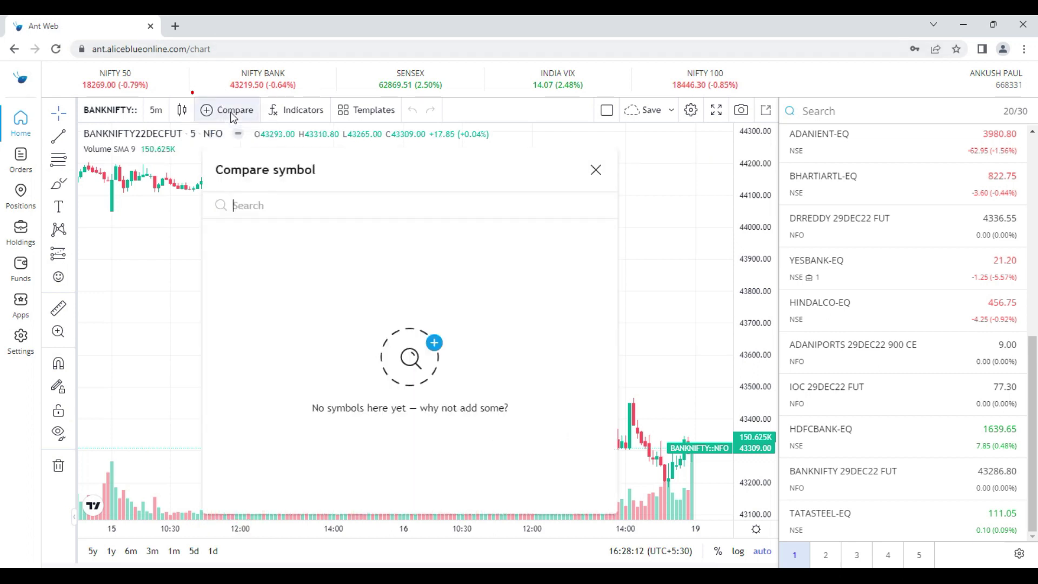
pyautogui.write('HDFCBANK')
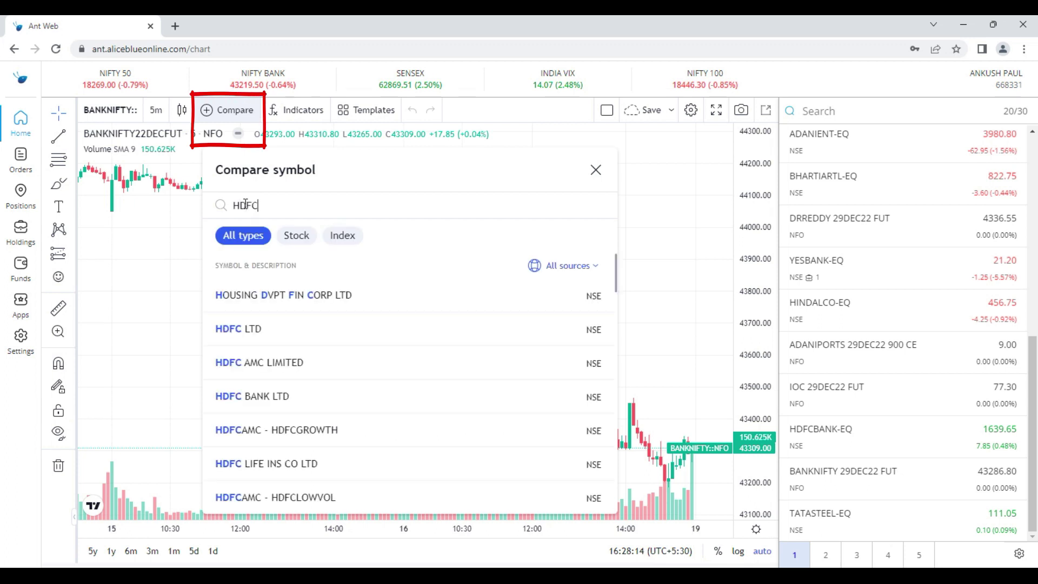
pyautogui.moveTo(277, 406)
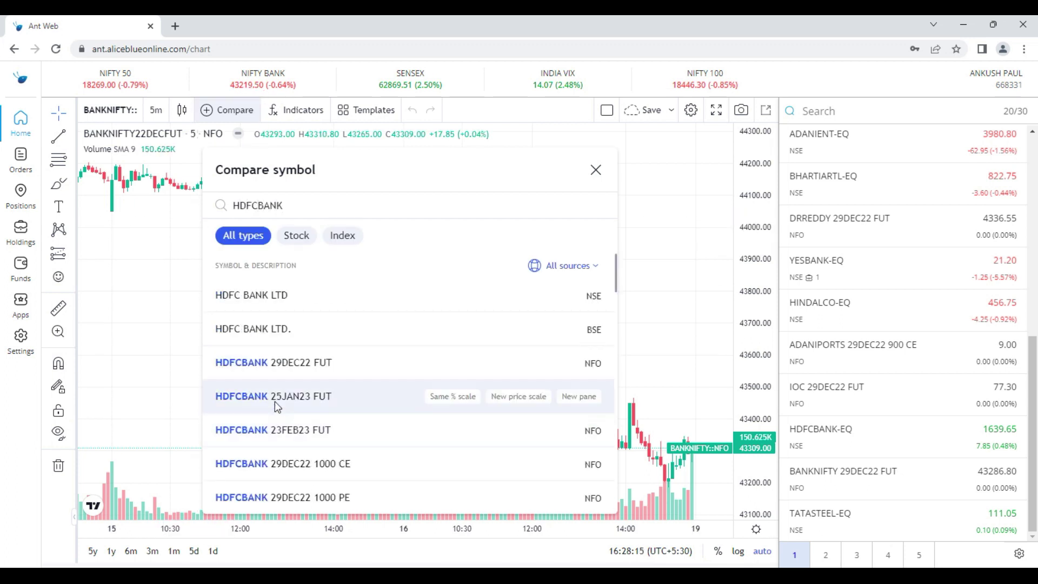
pyautogui.click(264, 298)
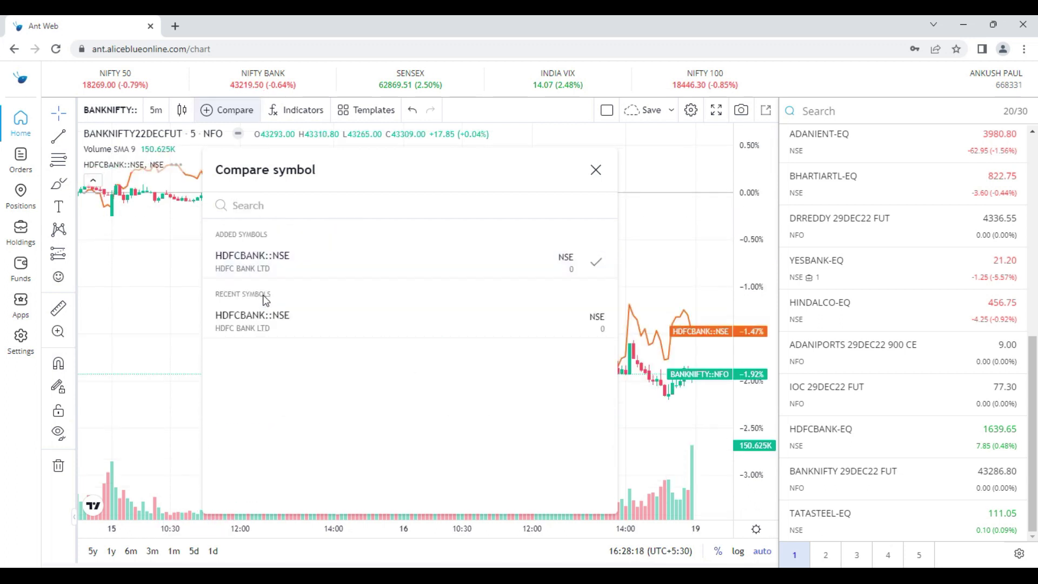
pyautogui.click(596, 169)
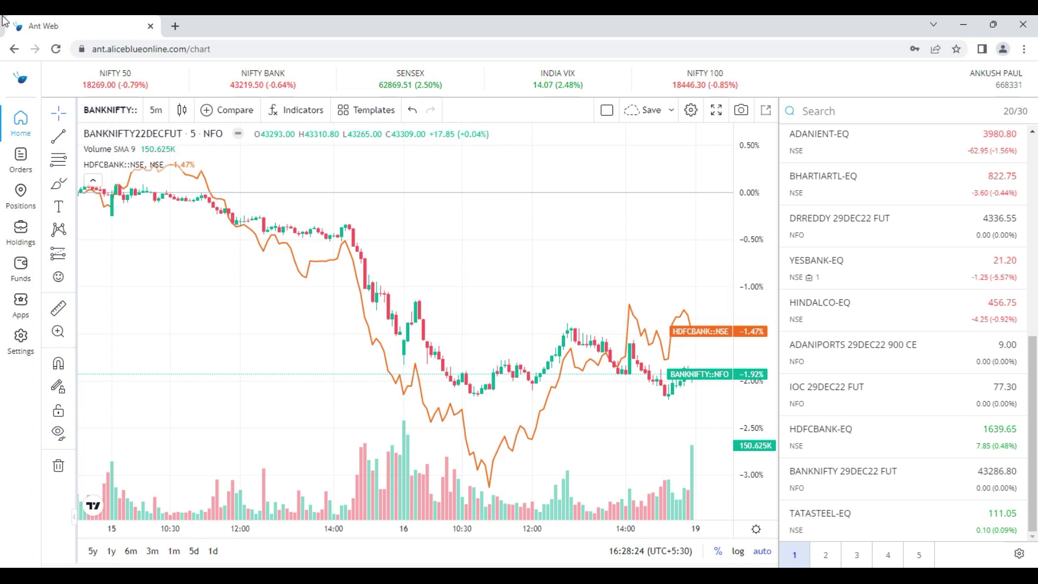
pyautogui.click(182, 112)
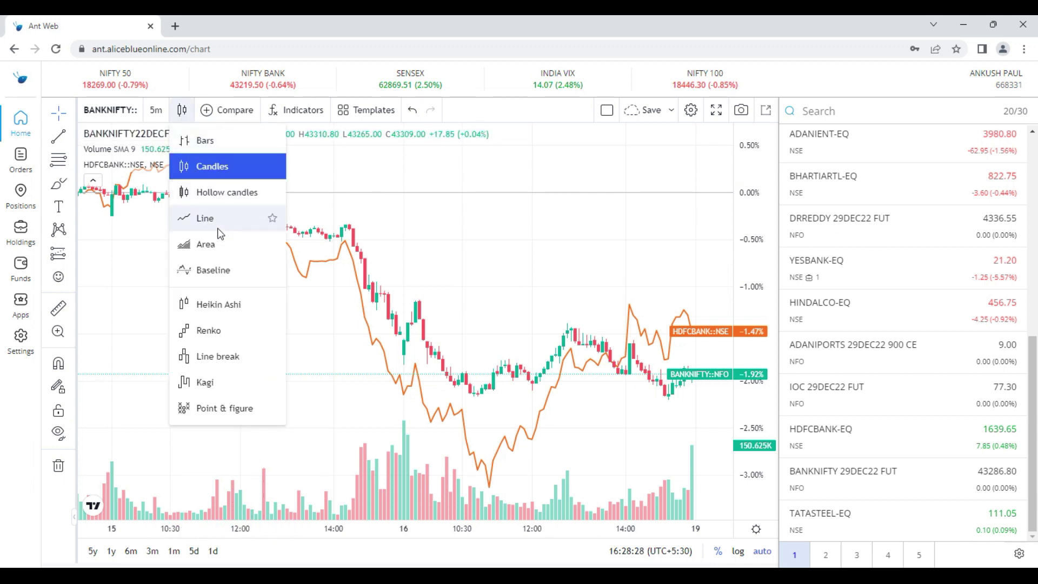
pyautogui.click(205, 219)
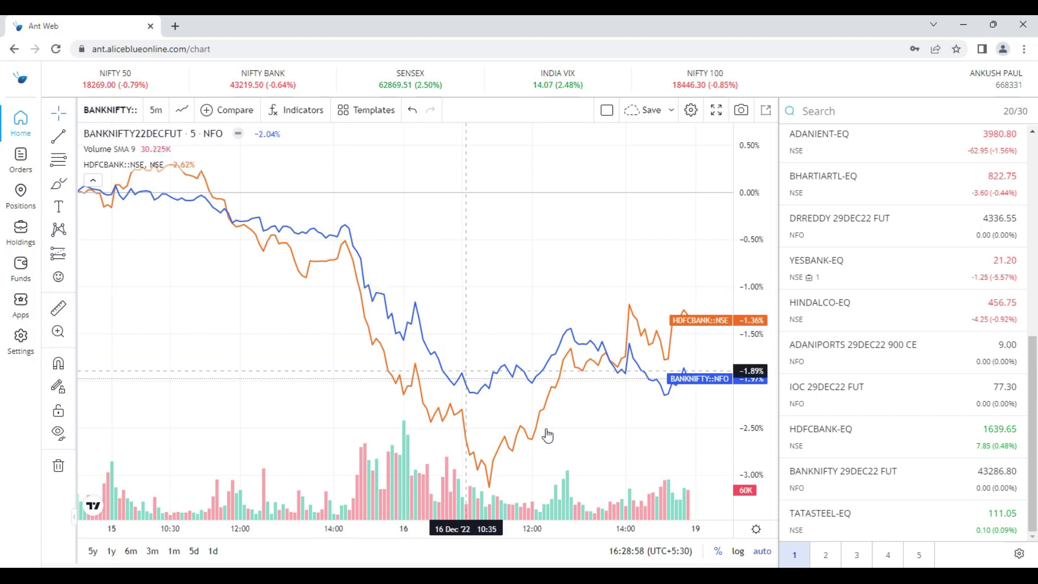
# Measure the midday 16 Dec rise of the BANKNIFTY line and of the HDFCBANK line on the chart, and clear the measurement
pyautogui.scroll(2, 530, 401)
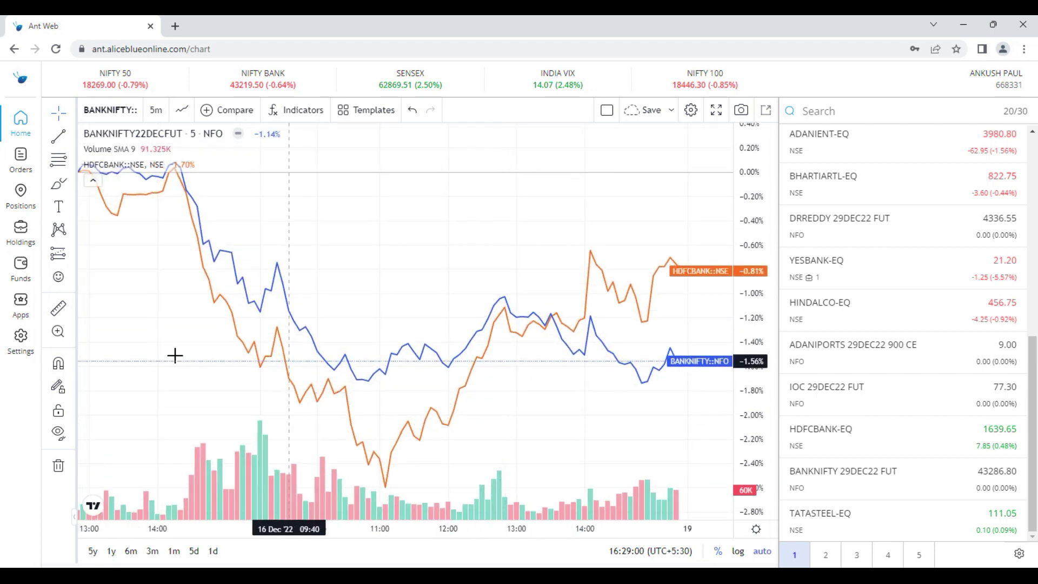
pyautogui.click(58, 308)
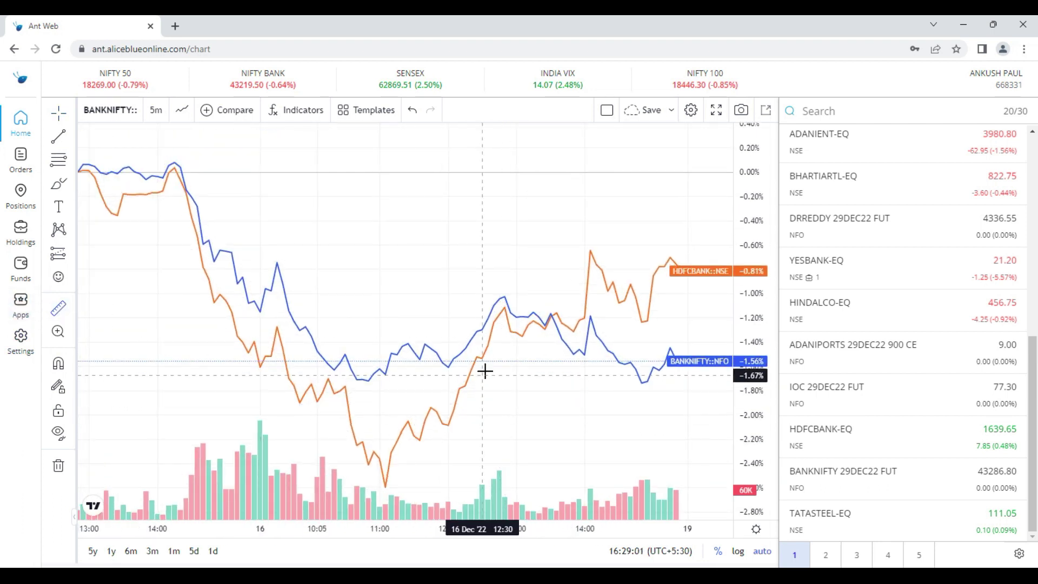
pyautogui.click(448, 366)
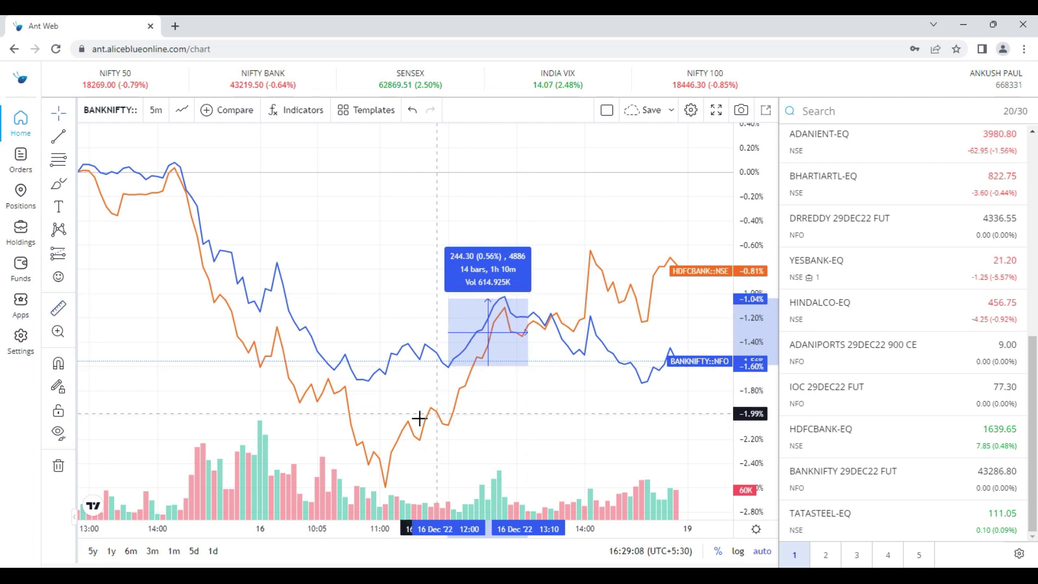
pyautogui.keyDown('shift'); pyautogui.click(449, 417); pyautogui.keyUp('shift')
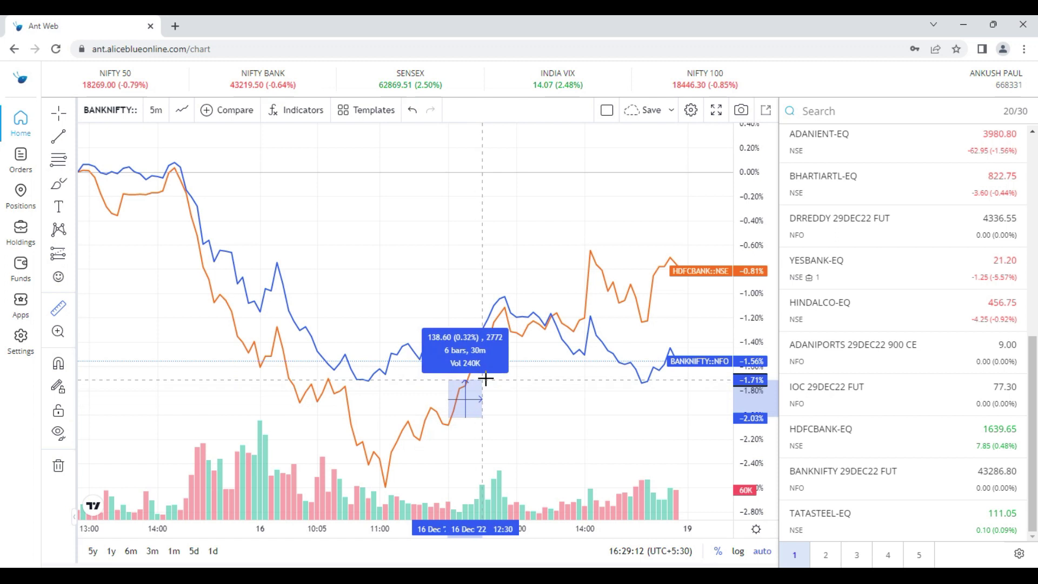
pyautogui.click(507, 352)
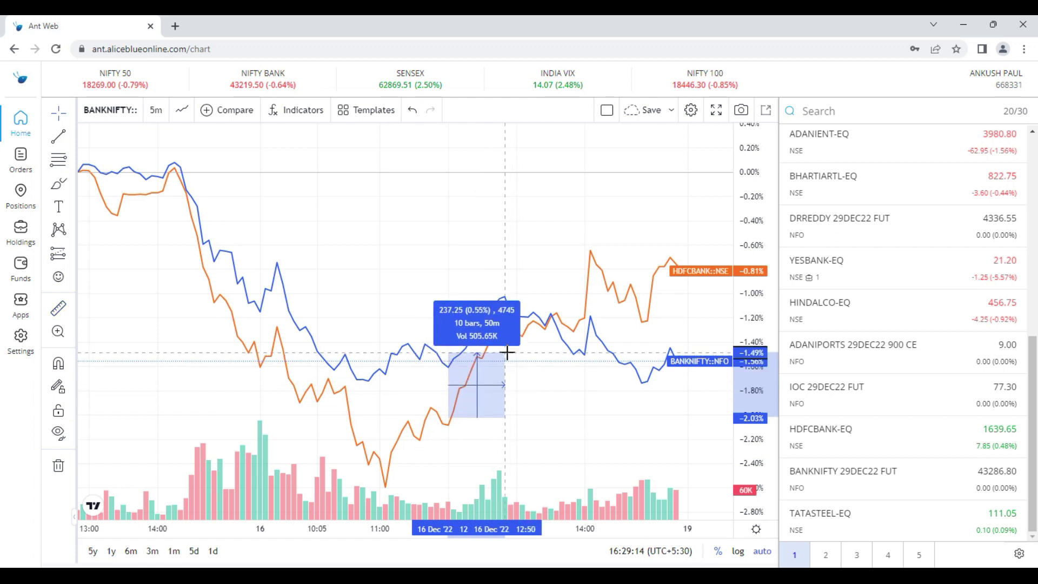
pyautogui.click(538, 392)
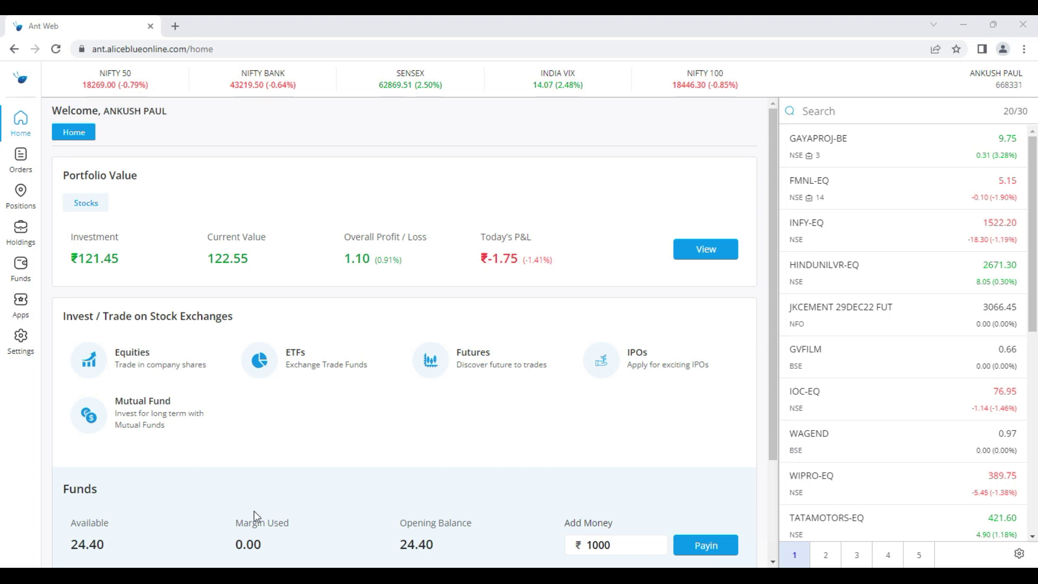
# Look through the banking stocks in the Equities category and reload the page
pyautogui.click(135, 361)
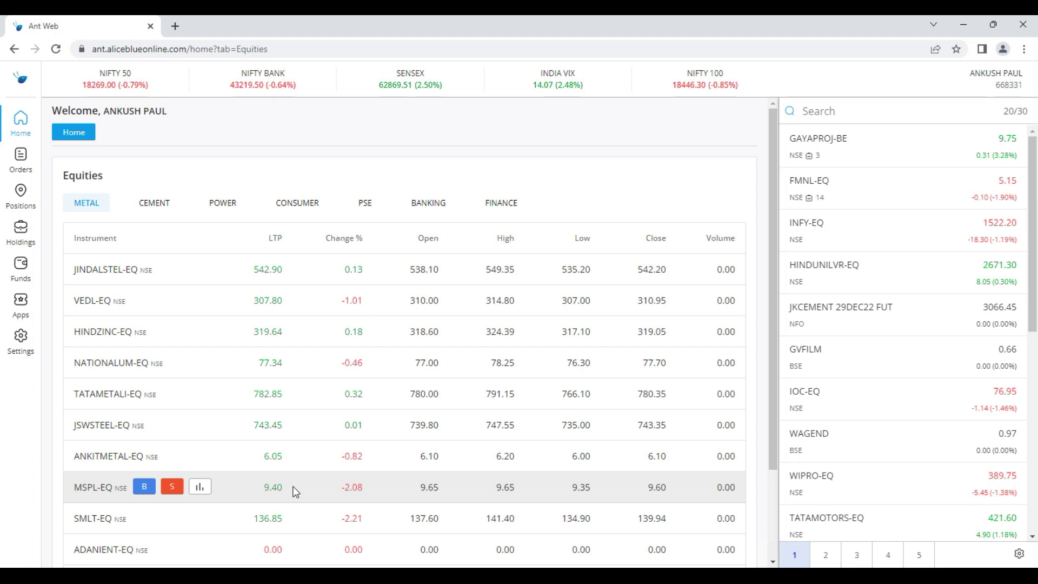
pyautogui.click(428, 202)
pyautogui.scroll(-2, 432, 316)
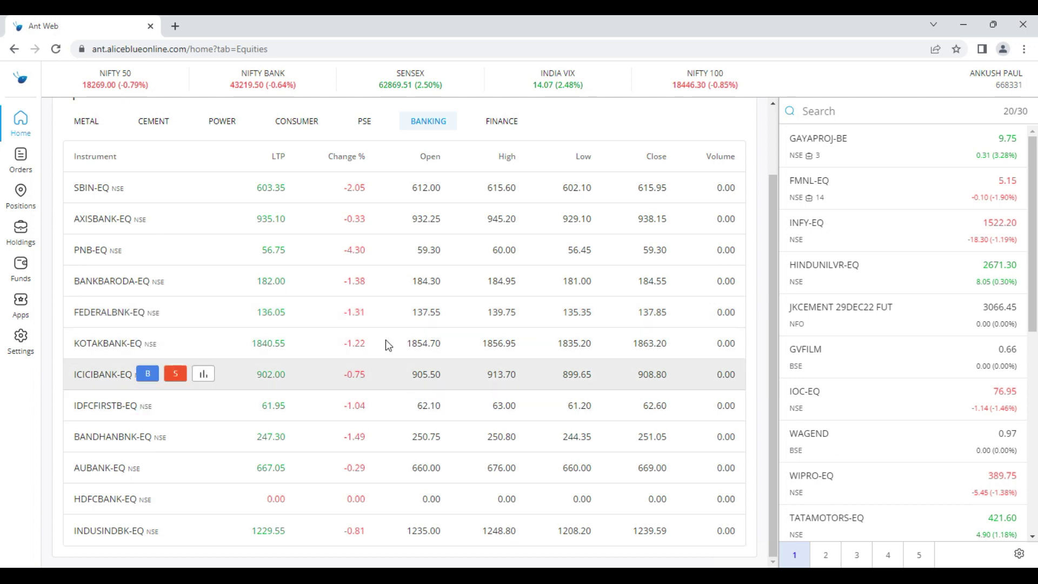
pyautogui.scroll(2, 273, 151)
pyautogui.click(285, 51)
pyautogui.press('Return')
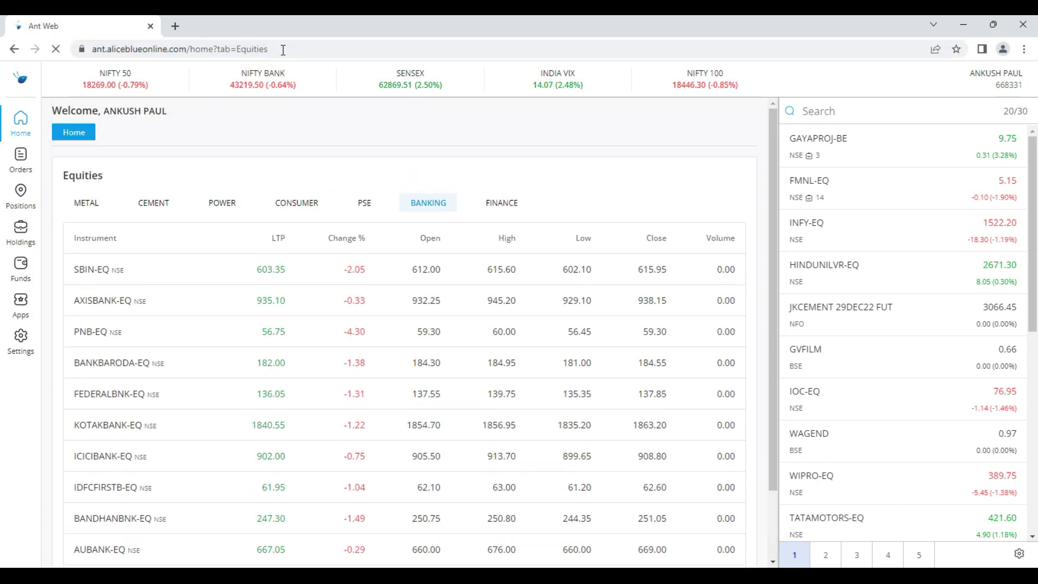
# List the banking equities, view the buy order form for ICICIBANK-EQ, and cancel it without ordering
pyautogui.scroll(-1, 366, 265)
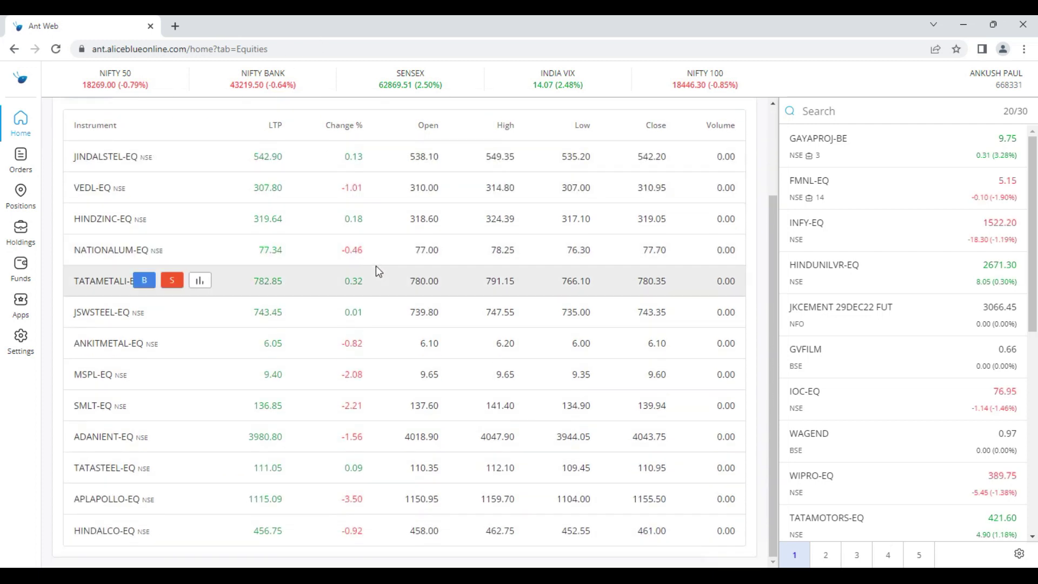
pyautogui.click(428, 155)
pyautogui.scroll(1, 277, 373)
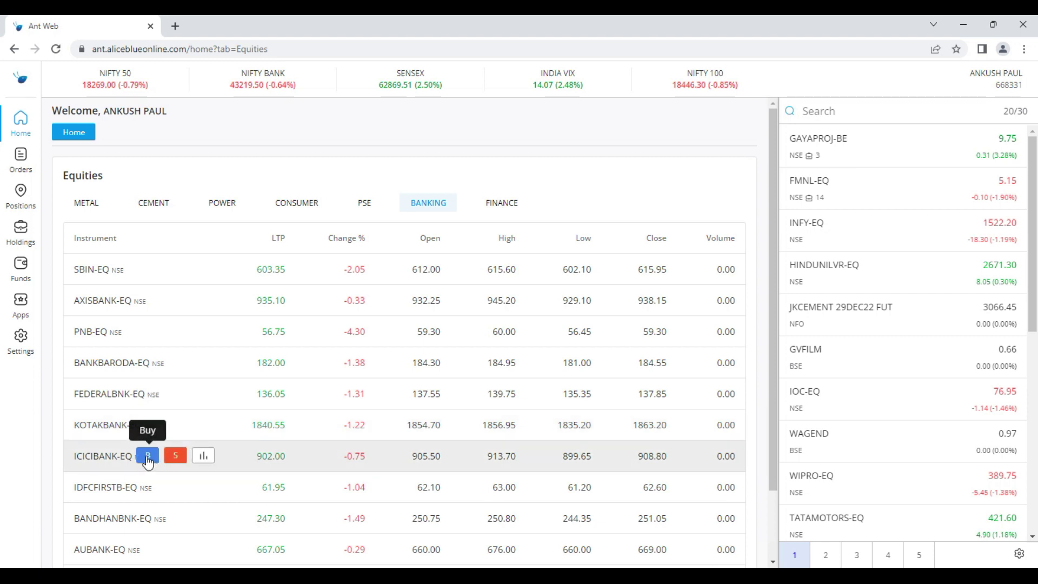
pyautogui.click(147, 459)
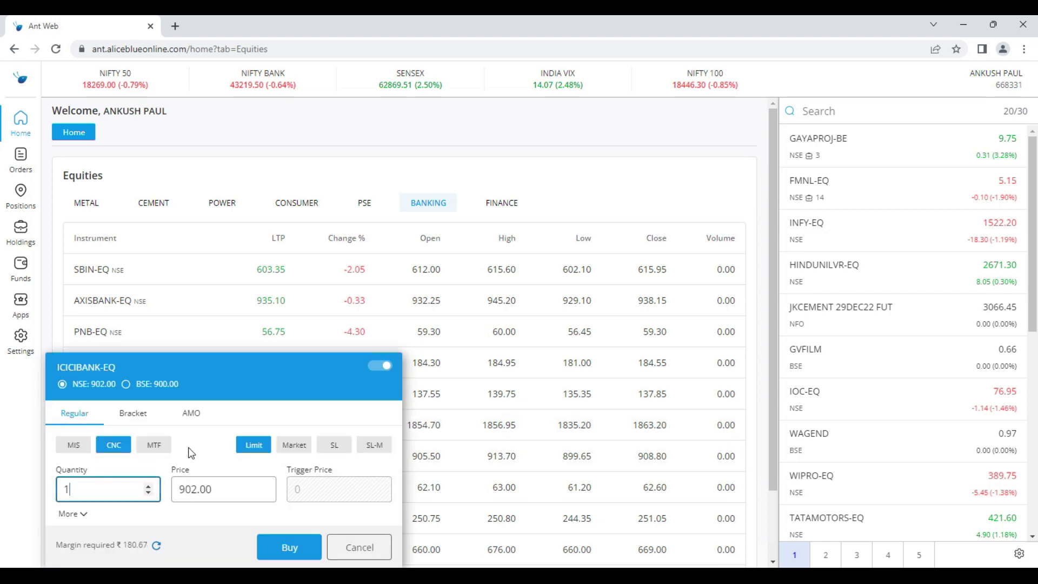
pyautogui.click(339, 544)
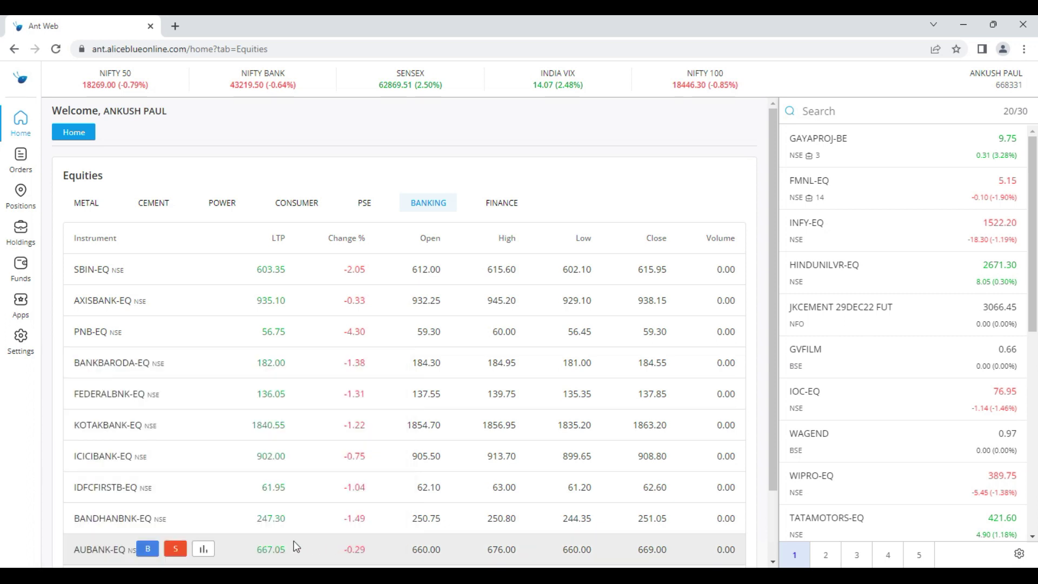
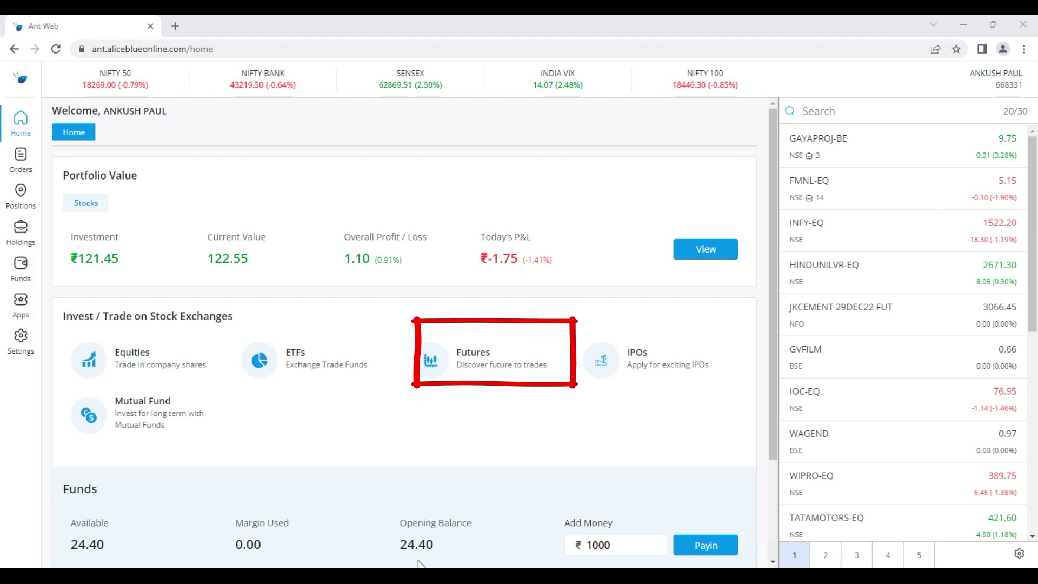
# Open the Futures category from the home page and reload it to view the index futures
pyautogui.click(478, 367)
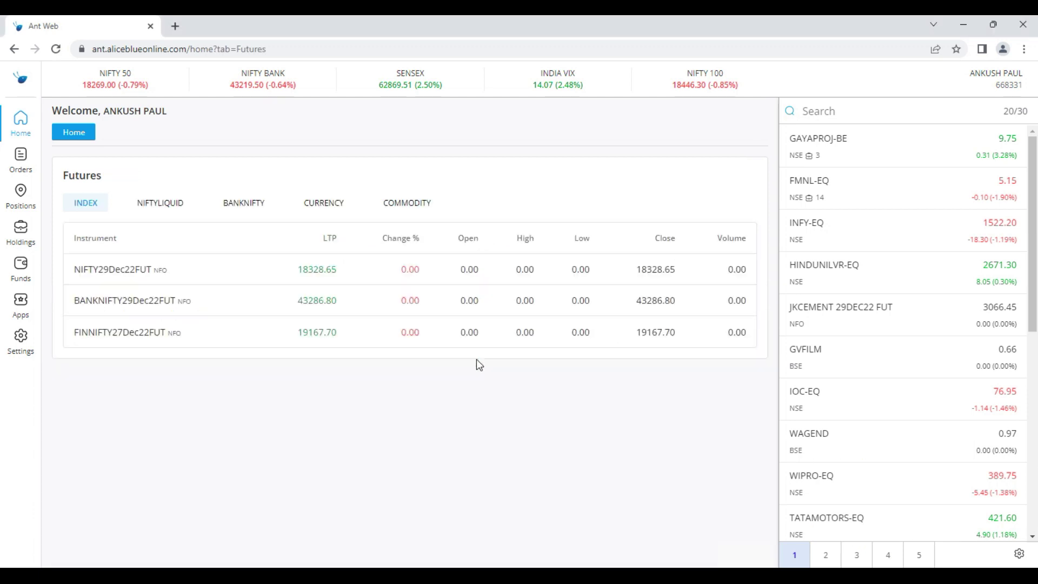
pyautogui.click(335, 48)
pyautogui.press('Return')
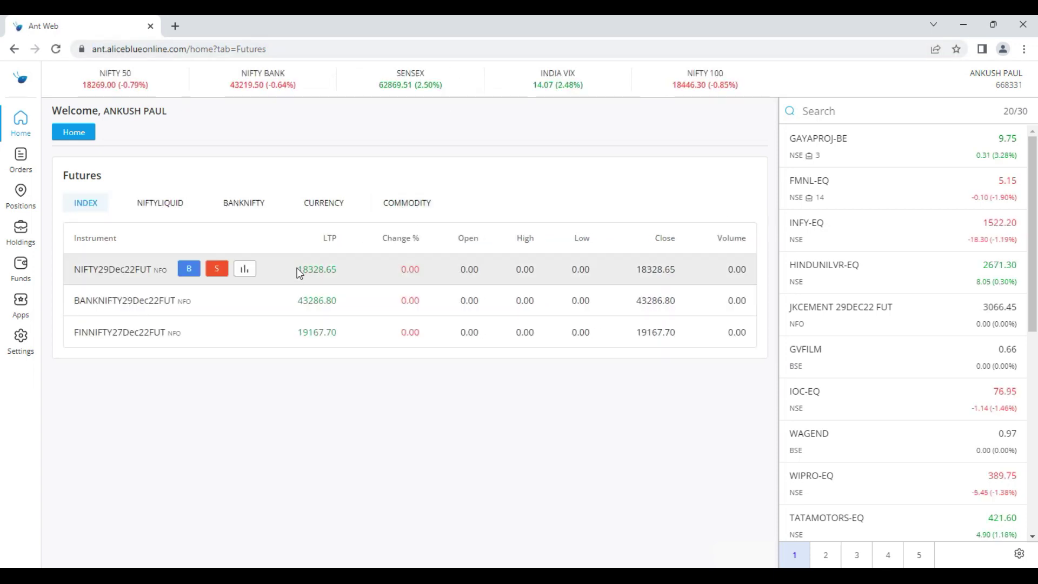
pyautogui.moveTo(487, 296)
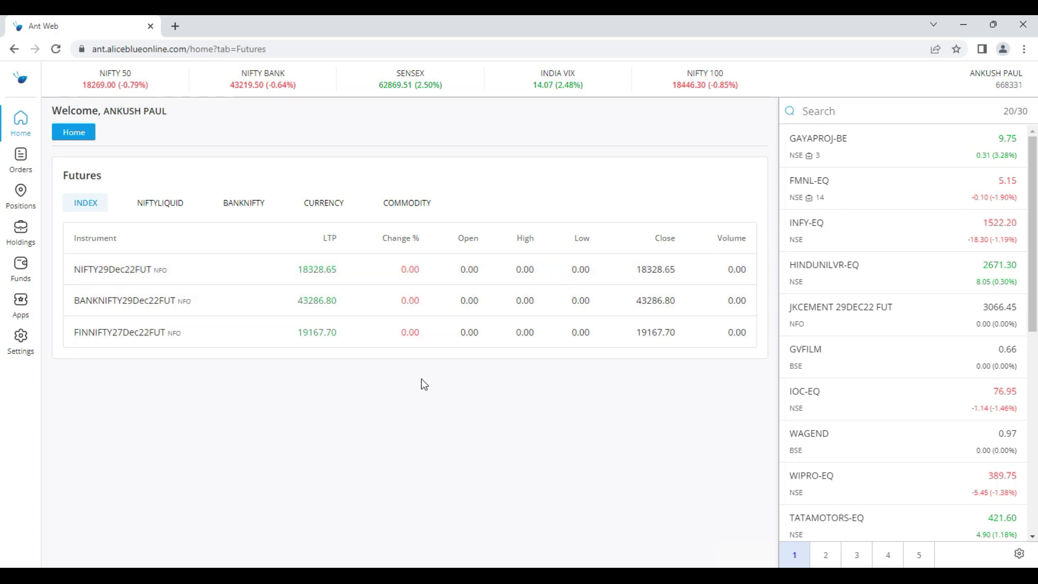
pyautogui.moveTo(490, 269)
# List the BANKNIFTY futures, view the buy order form for AXISBANK29Dec22FUT, and cancel it without ordering
pyautogui.click(245, 211)
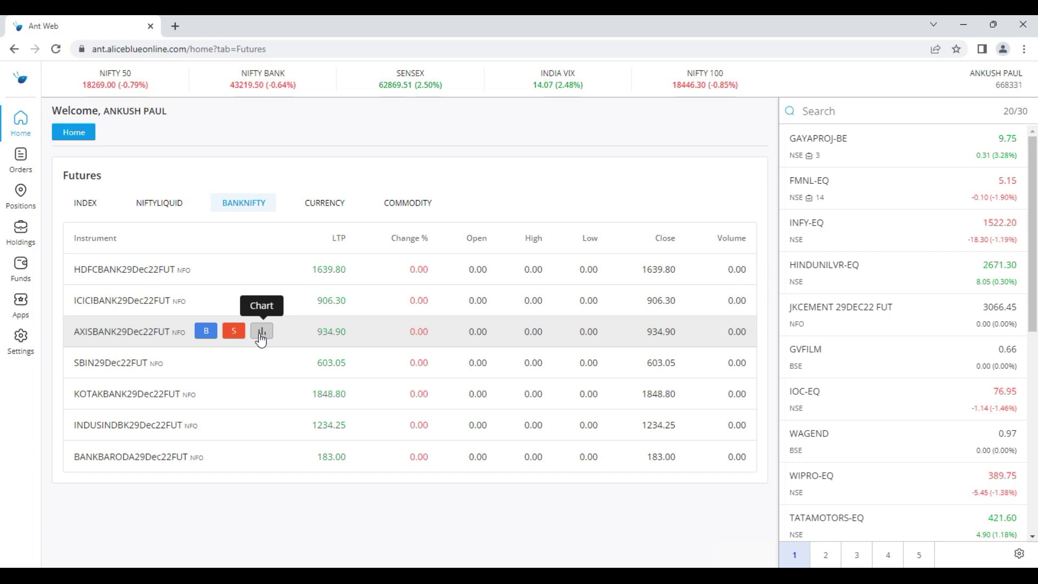
pyautogui.click(206, 331)
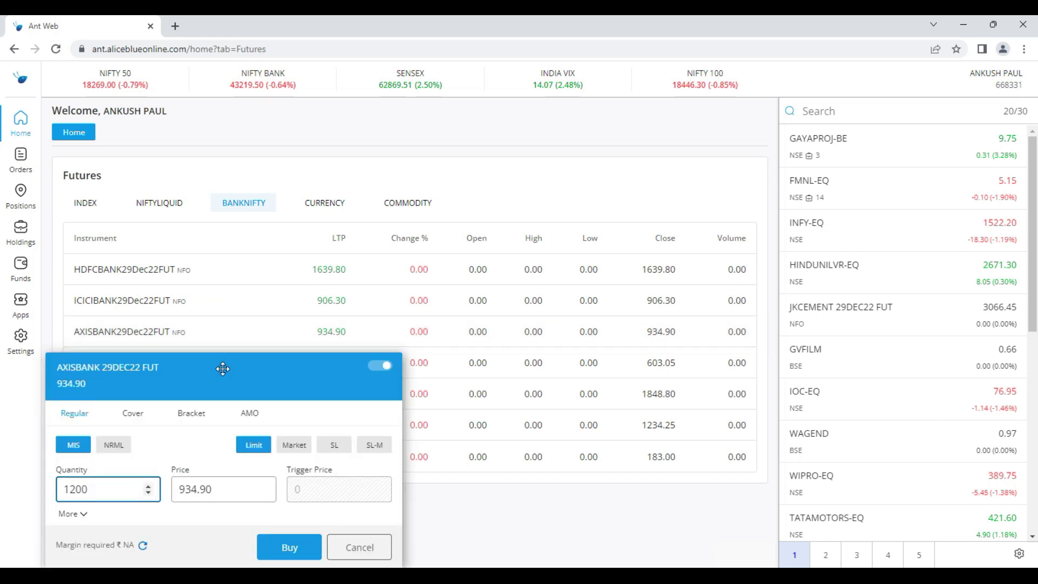
pyautogui.click(356, 552)
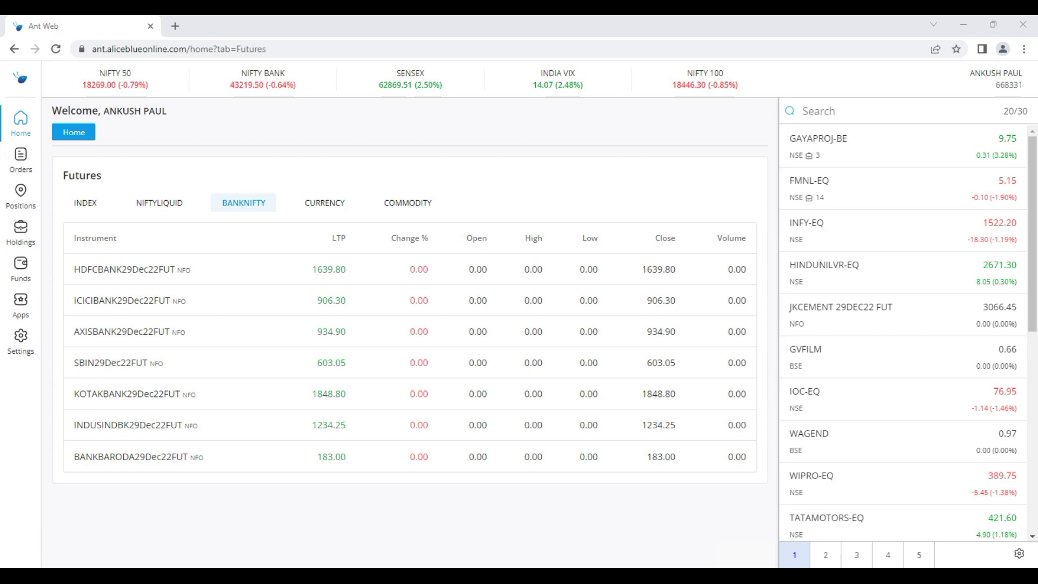
# Show the NIFTYLIQUID list in the Futures category
pyautogui.moveTo(111, 182)
pyautogui.mouseDown()
pyautogui.moveTo(138, 227)
pyautogui.moveTo(210, 182)
pyautogui.moveTo(113, 183)
pyautogui.mouseUp()
pyautogui.click(150, 207)
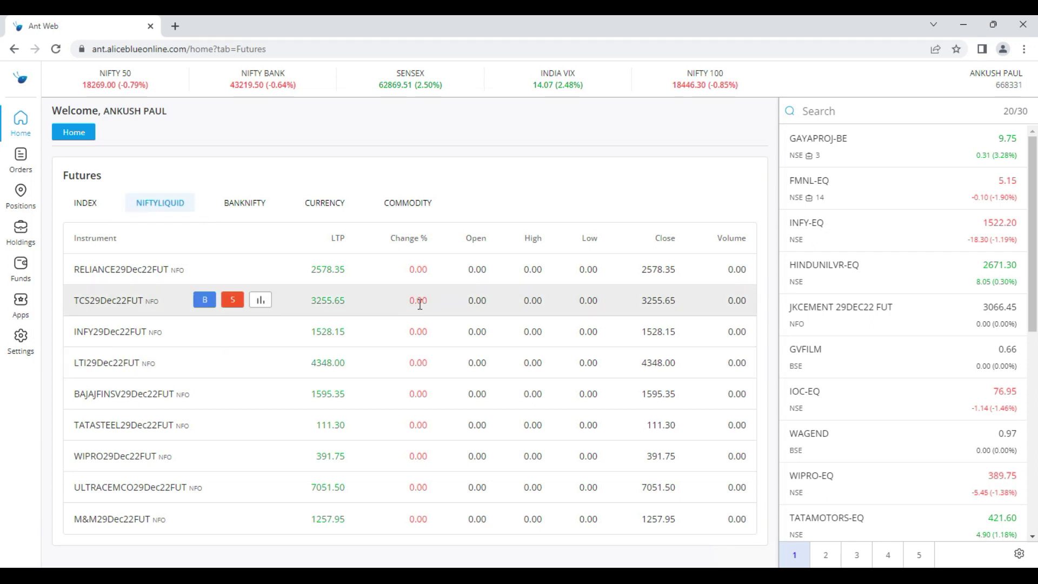
pyautogui.moveTo(52, 216)
pyautogui.mouseDown()
pyautogui.moveTo(103, 557)
pyautogui.moveTo(194, 214)
pyautogui.mouseUp()
pyautogui.moveTo(54, 235); pyautogui.dragTo(198, 233)
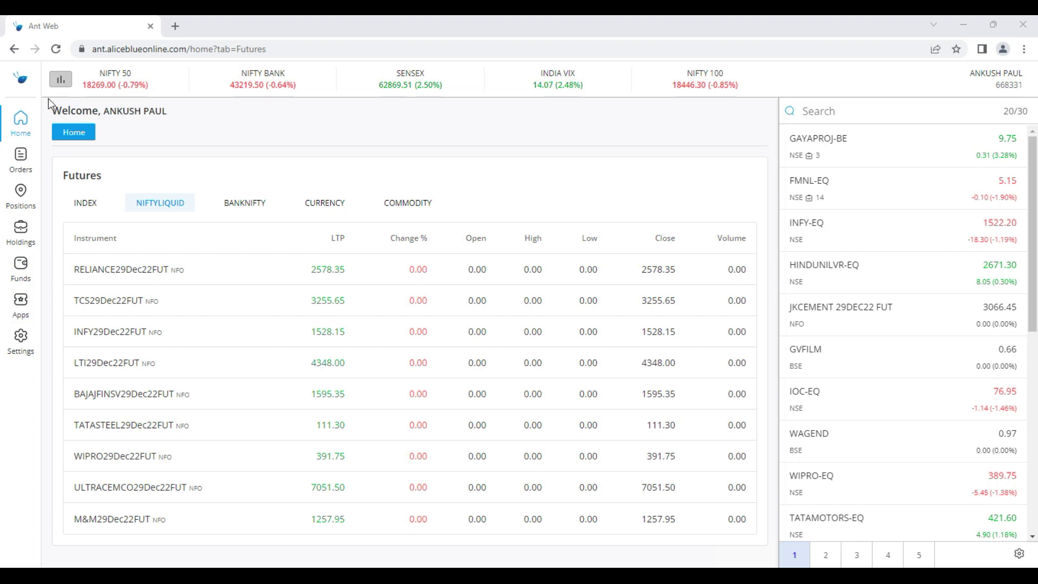
# Leave the futures list for the home page, open the INFY-EQ chart from the watchlist, and display it as candles
pyautogui.click(22, 126)
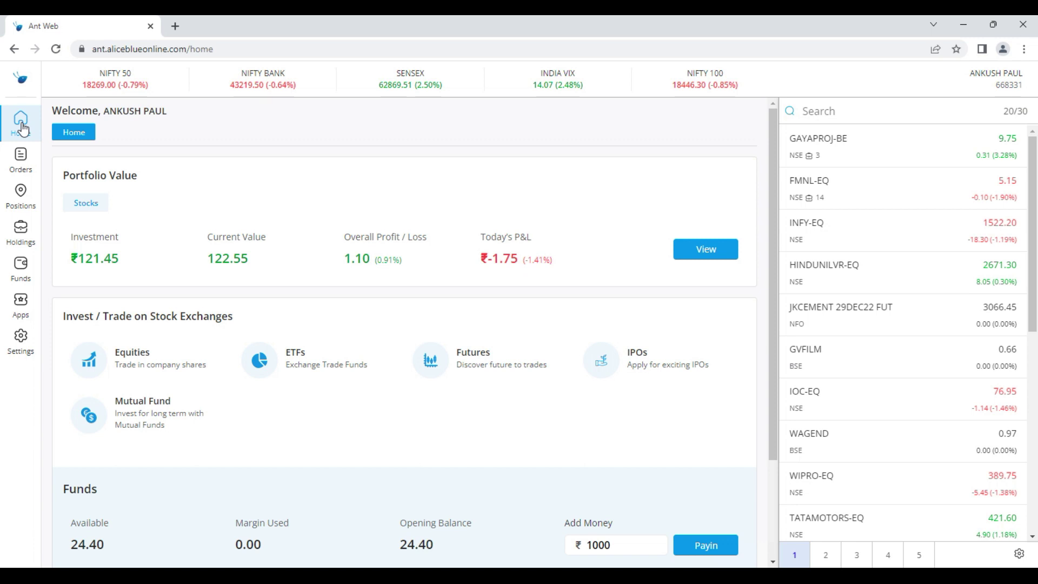
pyautogui.moveTo(827, 246)
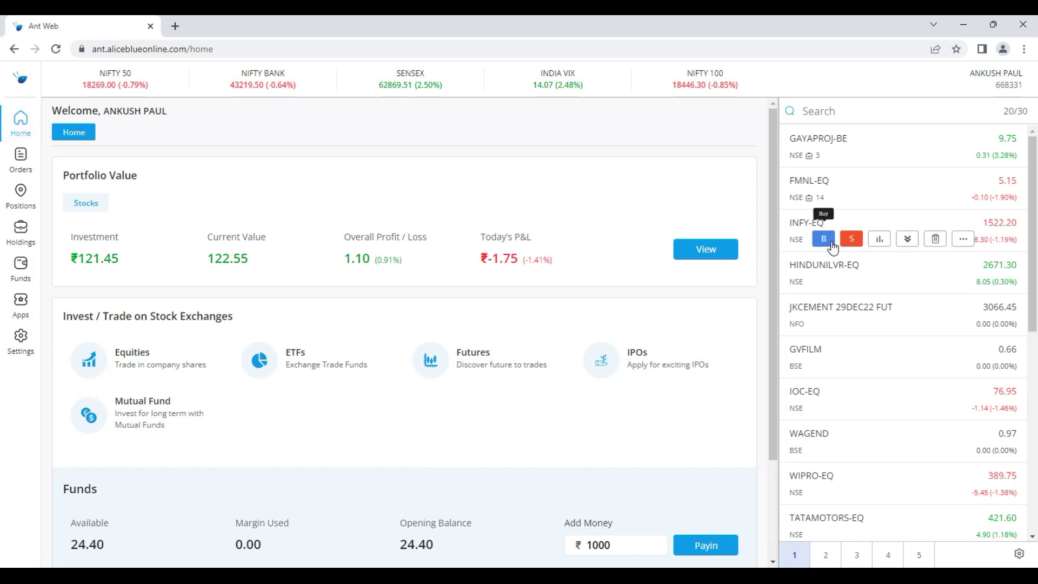
pyautogui.click(879, 242)
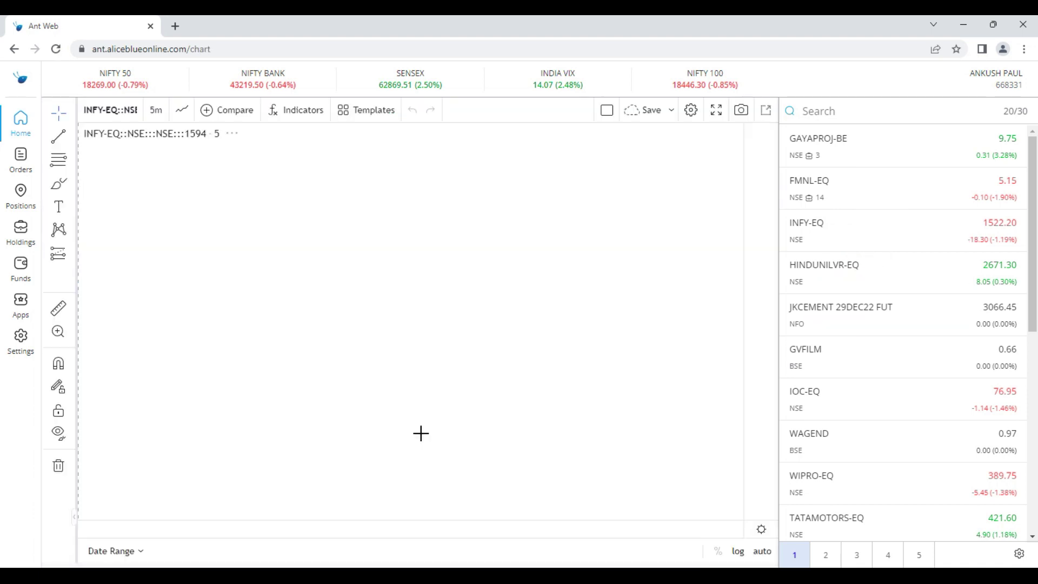
pyautogui.click(184, 111)
pyautogui.click(213, 166)
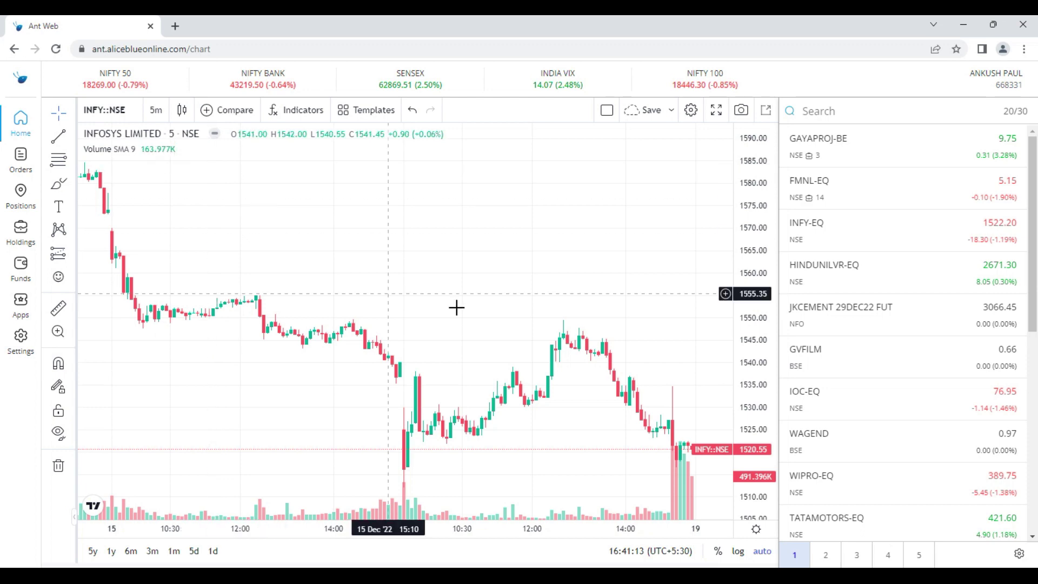
# Draw two horizontal lines across the Infosys chart, at about 1520.25 and 1525.25
pyautogui.scroll(-5, 457, 307)
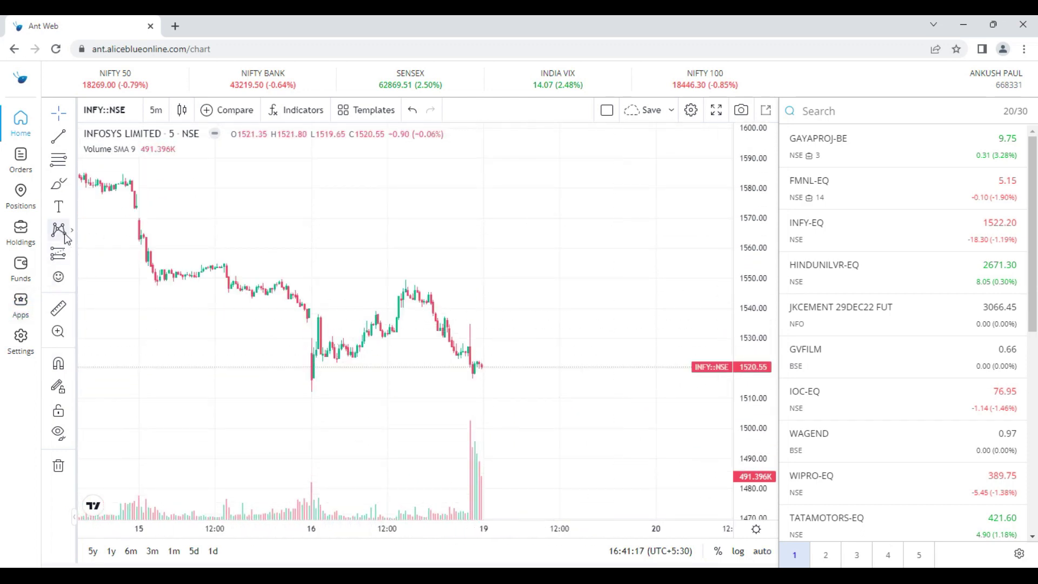
pyautogui.click(519, 375)
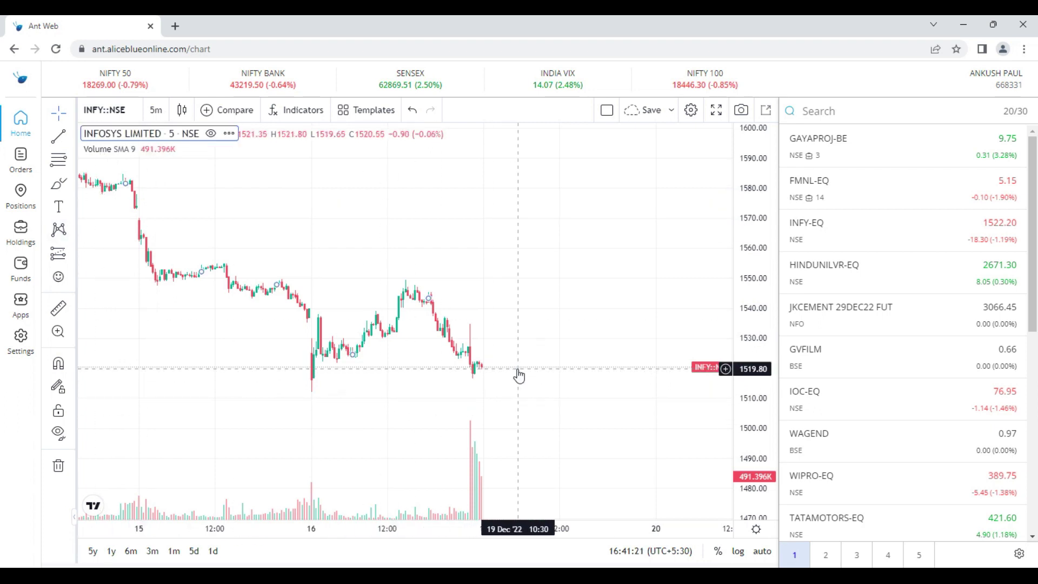
pyautogui.click(532, 348)
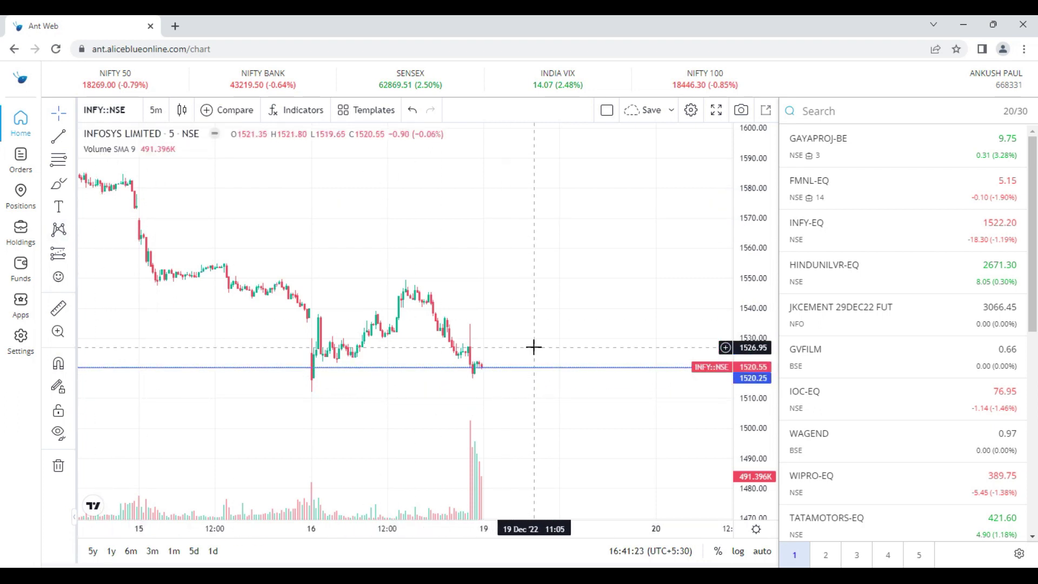
pyautogui.scroll(3, 453, 392)
pyautogui.moveTo(453, 391); pyautogui.dragTo(608, 297)
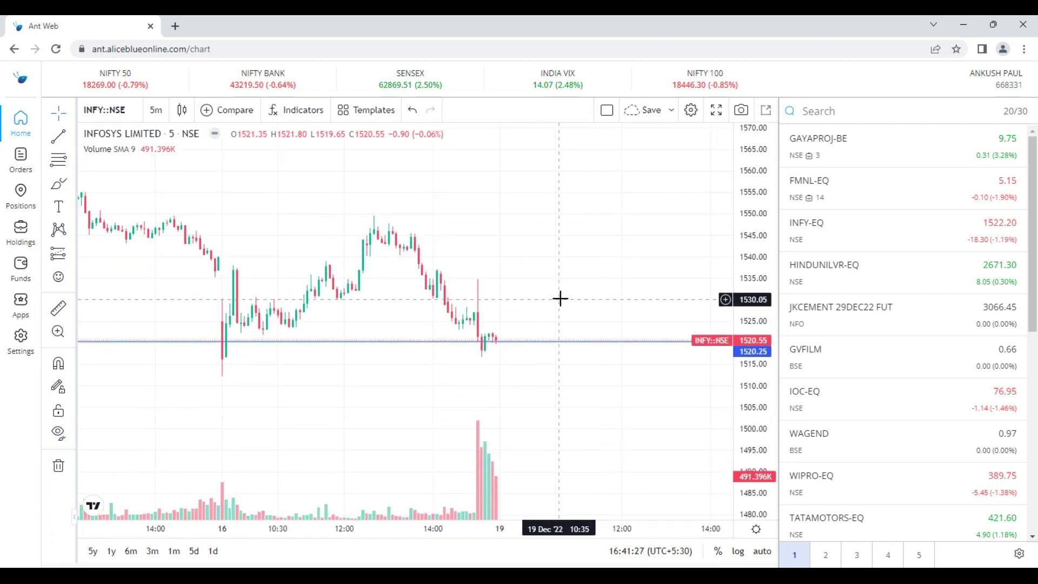
pyautogui.scroll(2, 610, 303)
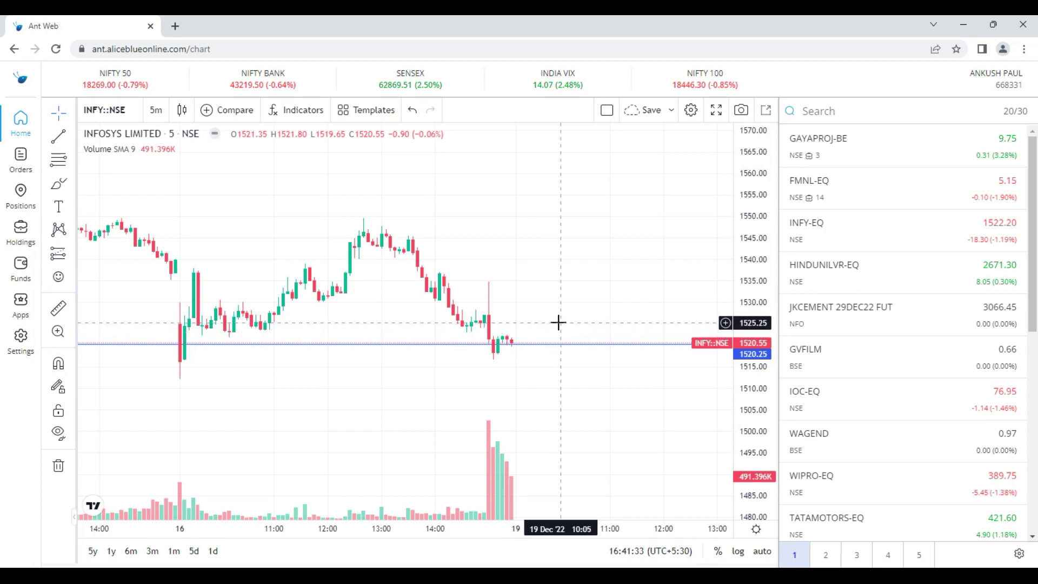
pyautogui.hotkey('alt', 'h')
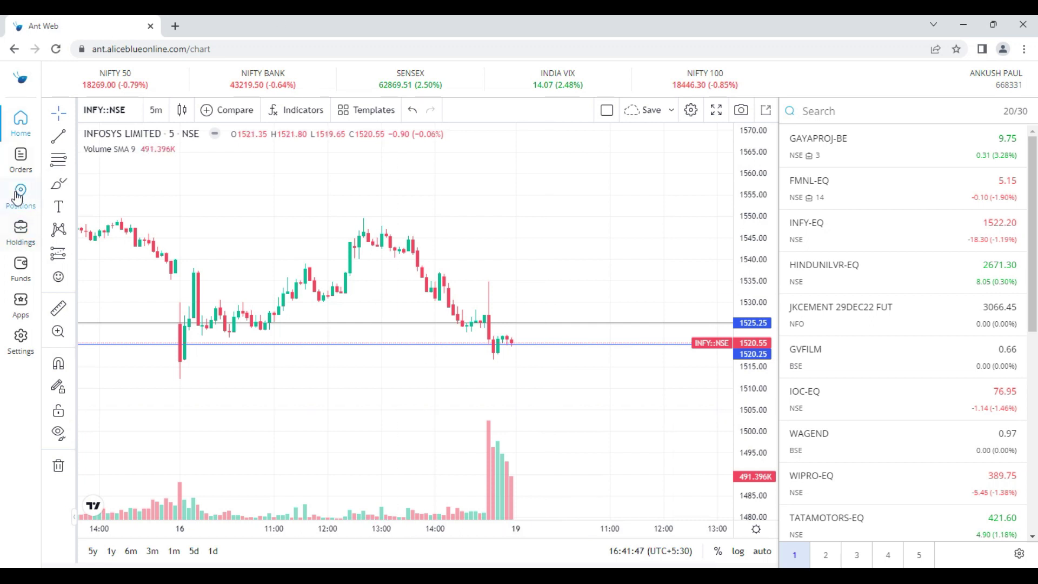
# Start a new alert in the alerts section of the orders page and name it "Infy Alert"
pyautogui.click(20, 170)
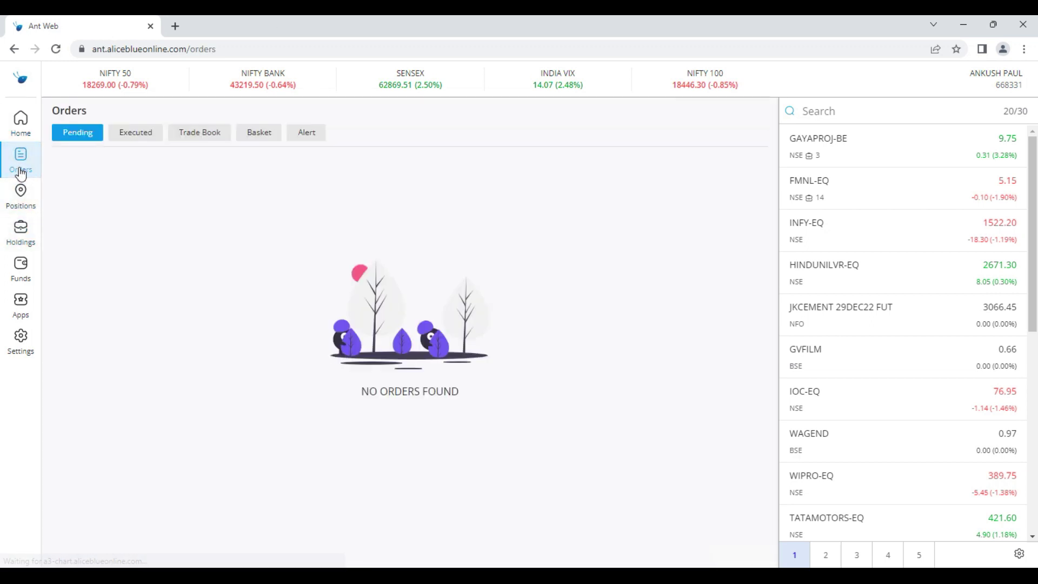
pyautogui.click(310, 137)
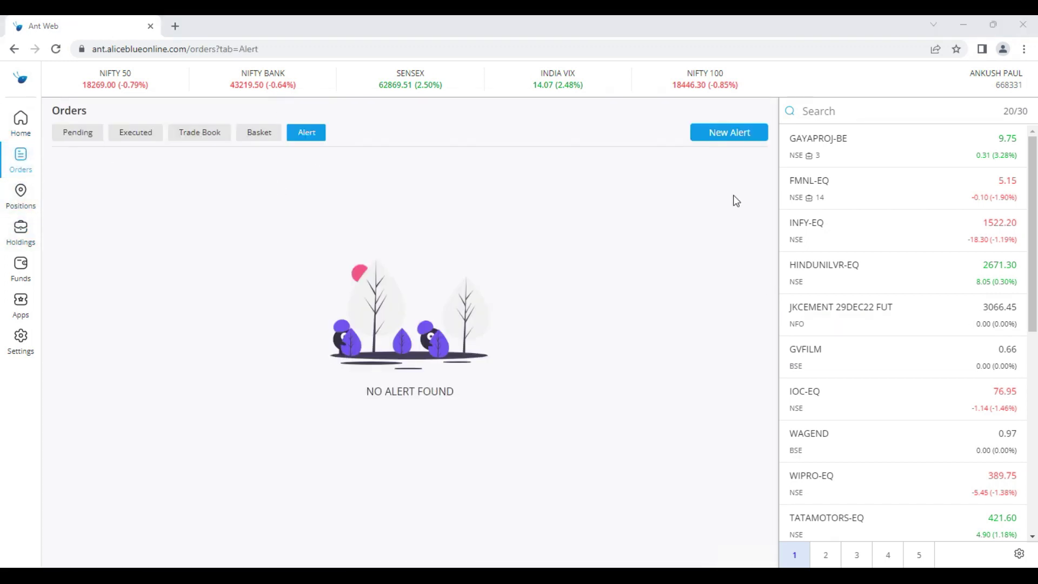
pyautogui.click(723, 136)
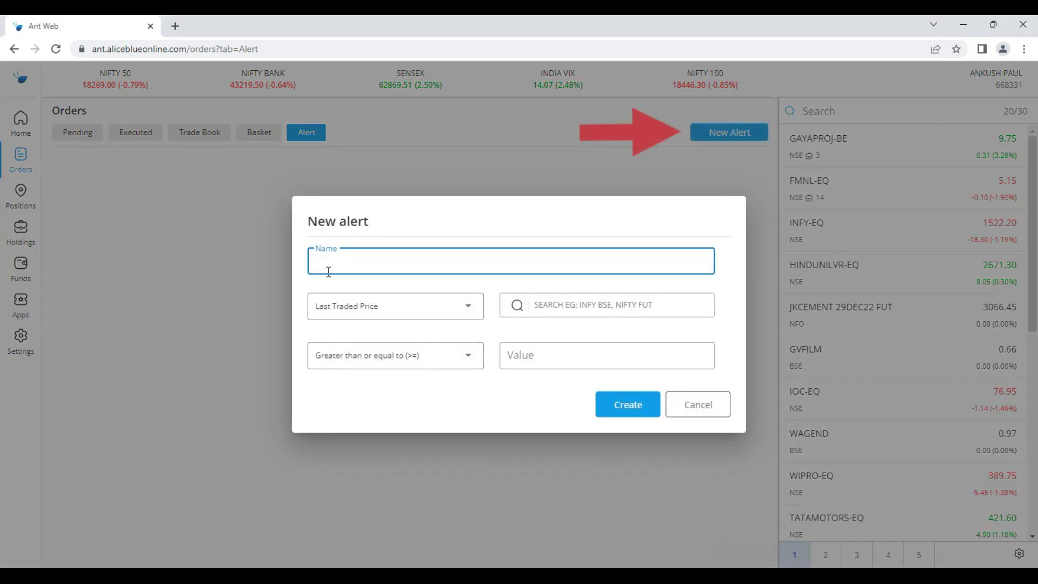
pyautogui.write('In')
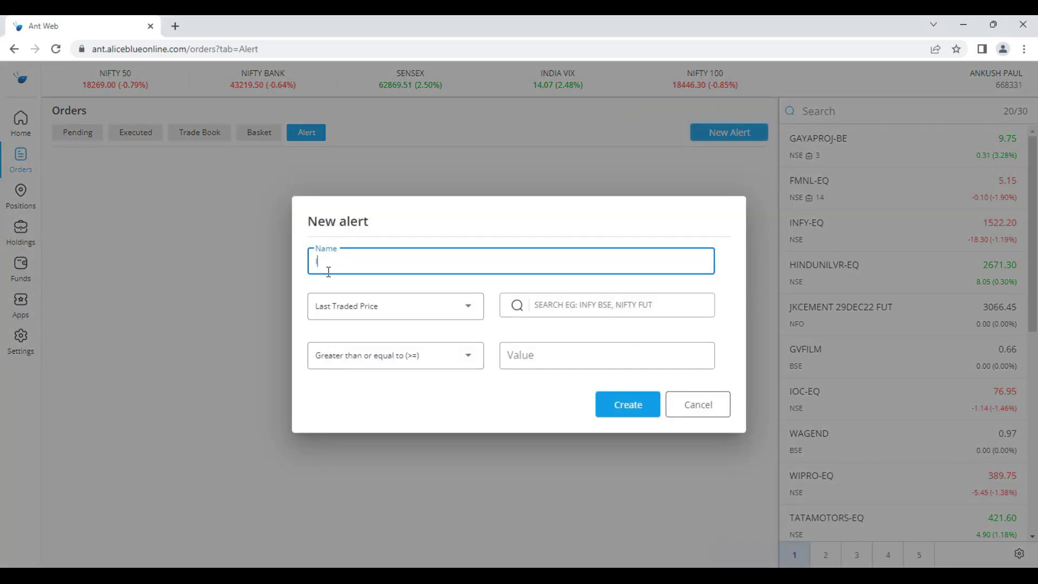
pyautogui.write('fy Alert')
# Set the alert for INFY-EQ last traded price greater than or equal to 1525 and create it
pyautogui.click(587, 307)
pyautogui.write('INFY')
pyautogui.click(559, 341)
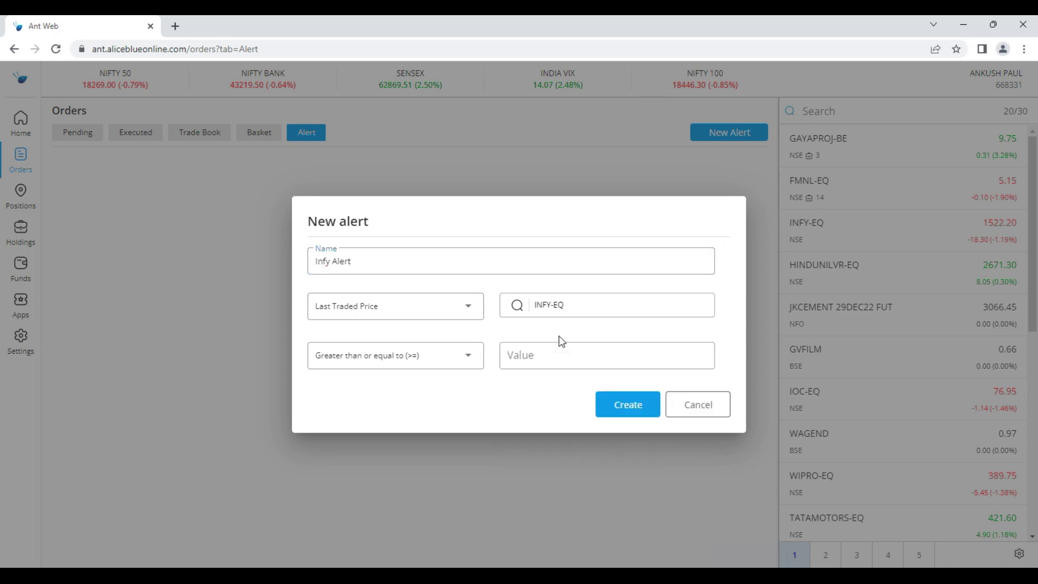
pyautogui.click(531, 365)
pyautogui.write('1525')
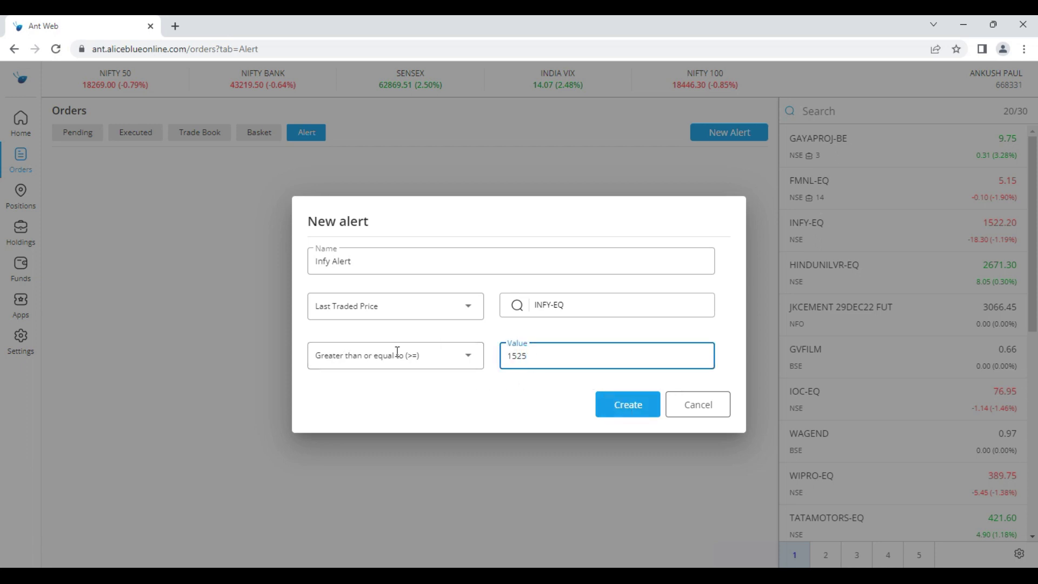
pyautogui.click(630, 405)
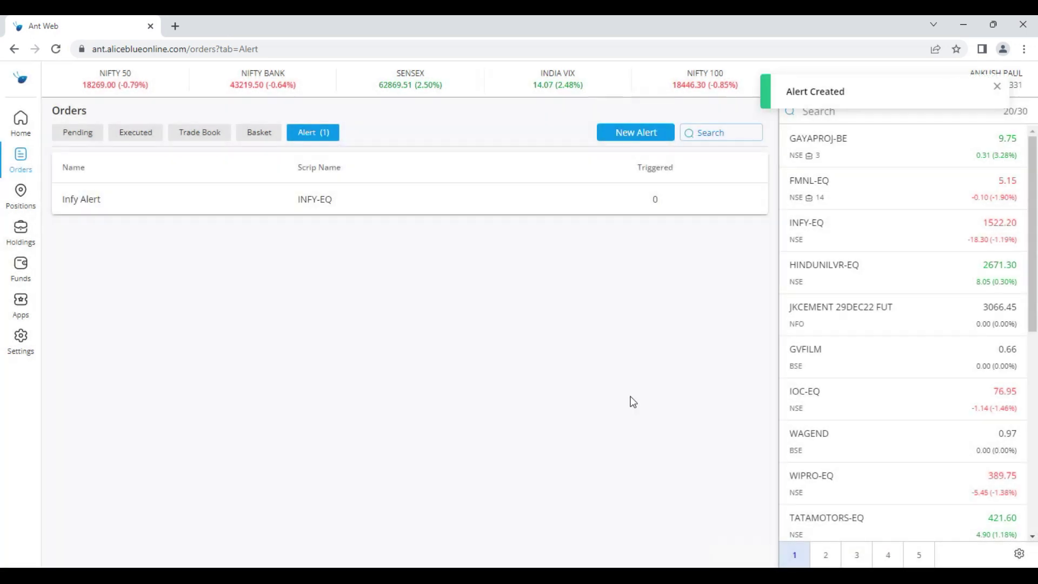
pyautogui.moveTo(840, 191)
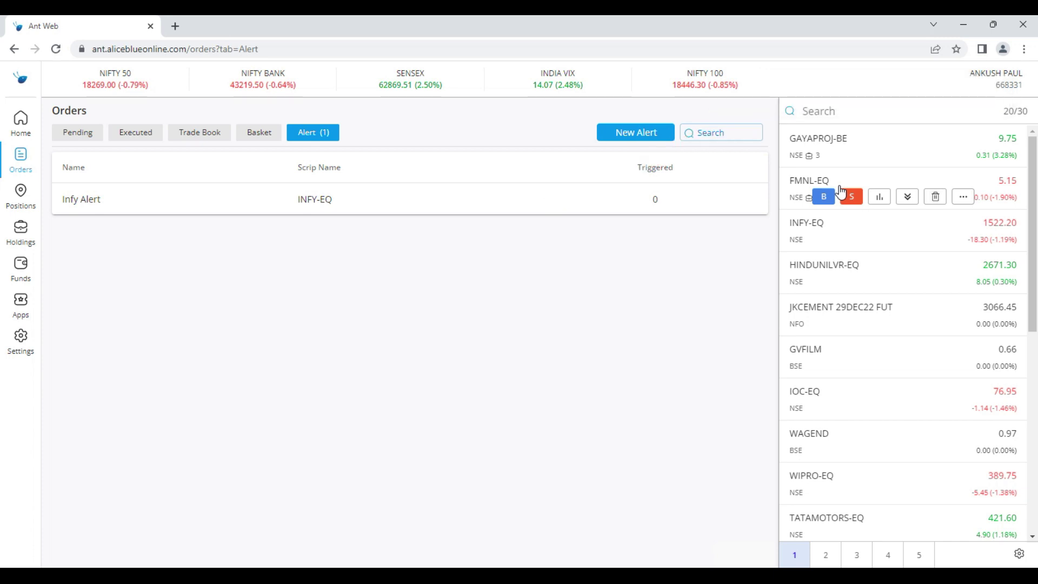
pyautogui.moveTo(62, 204)
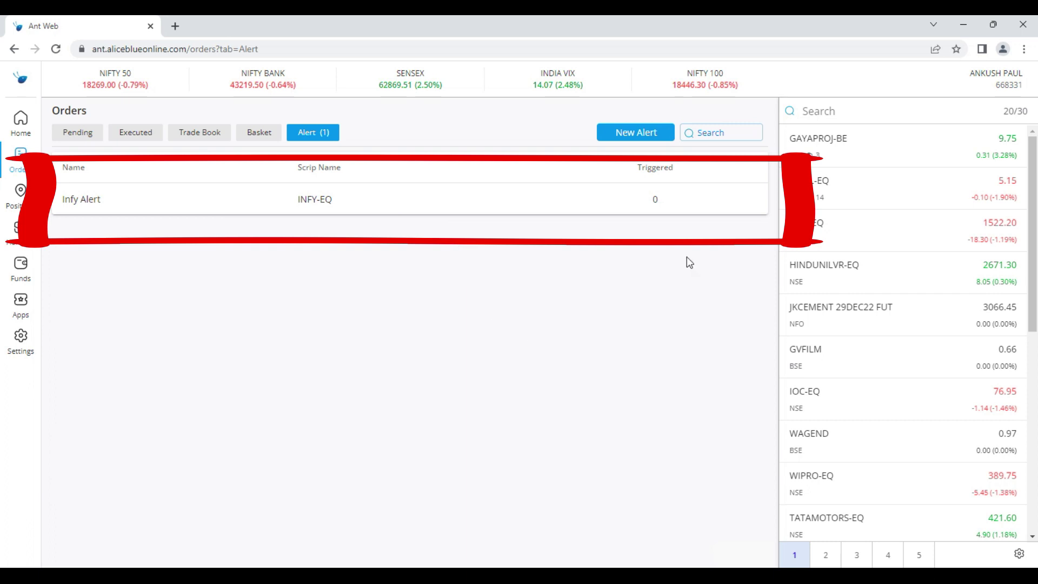
pyautogui.moveTo(656, 201)
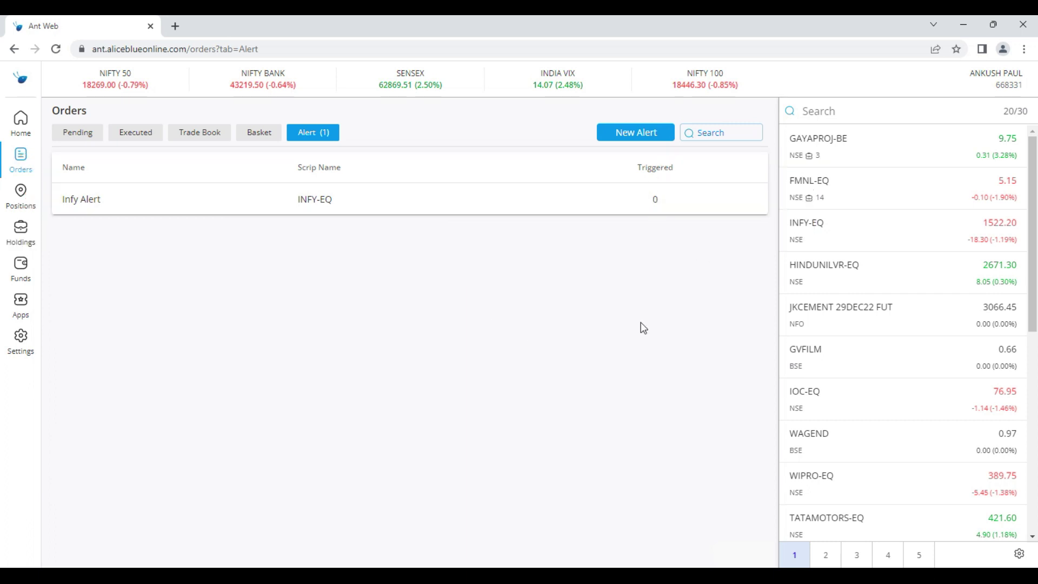